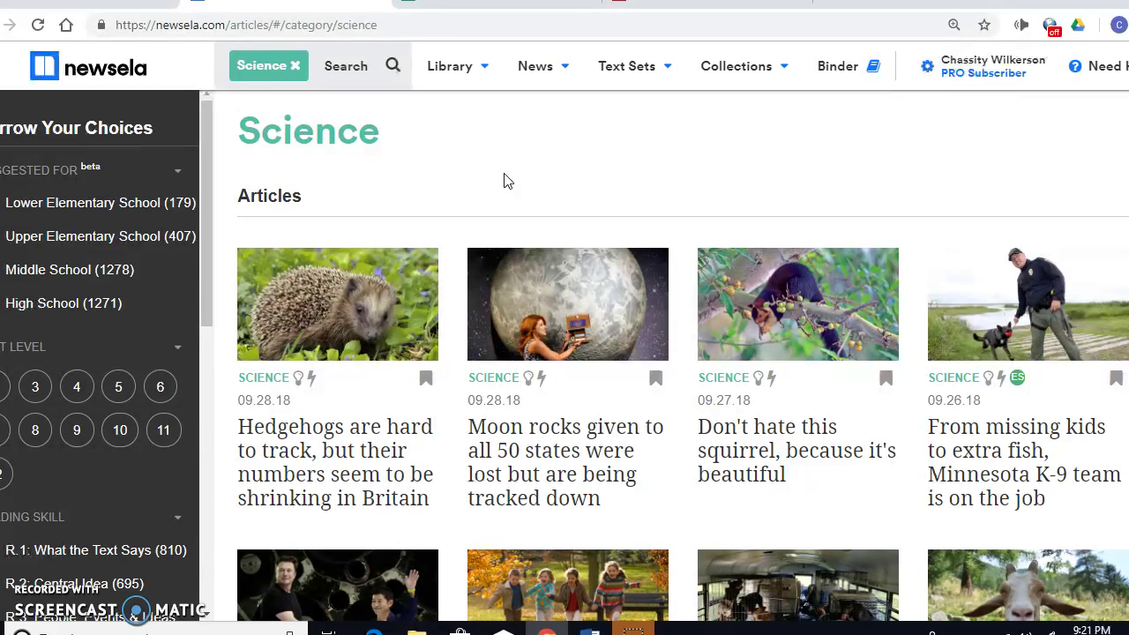
- Clear the Science filter and show the articles in the Opinion news category
left_click(295, 68)
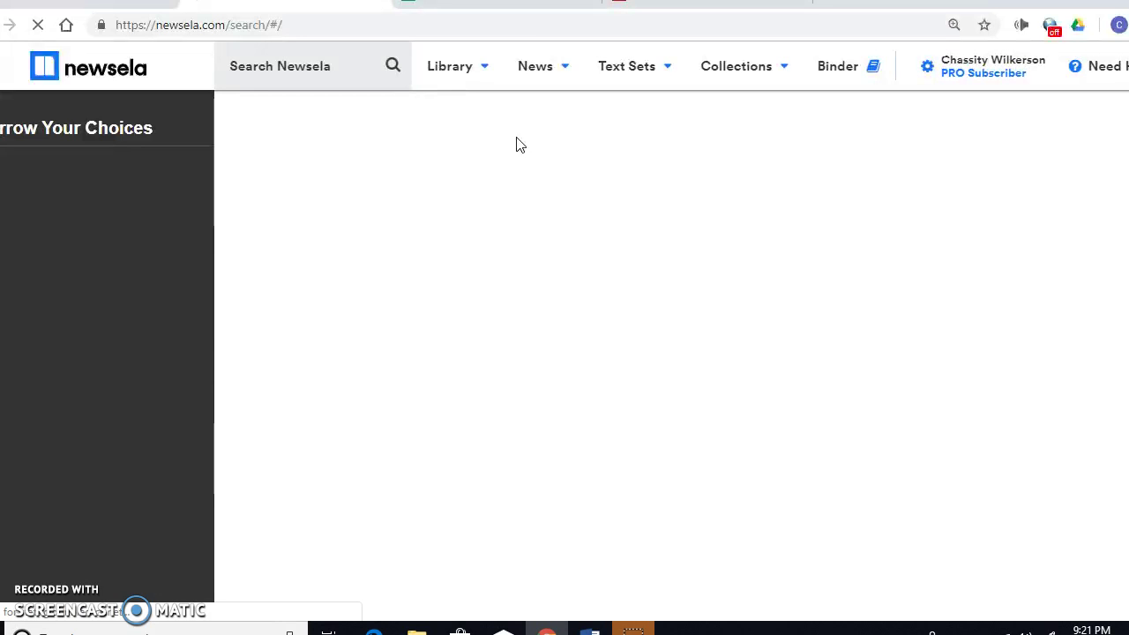
mouse_move(534, 76)
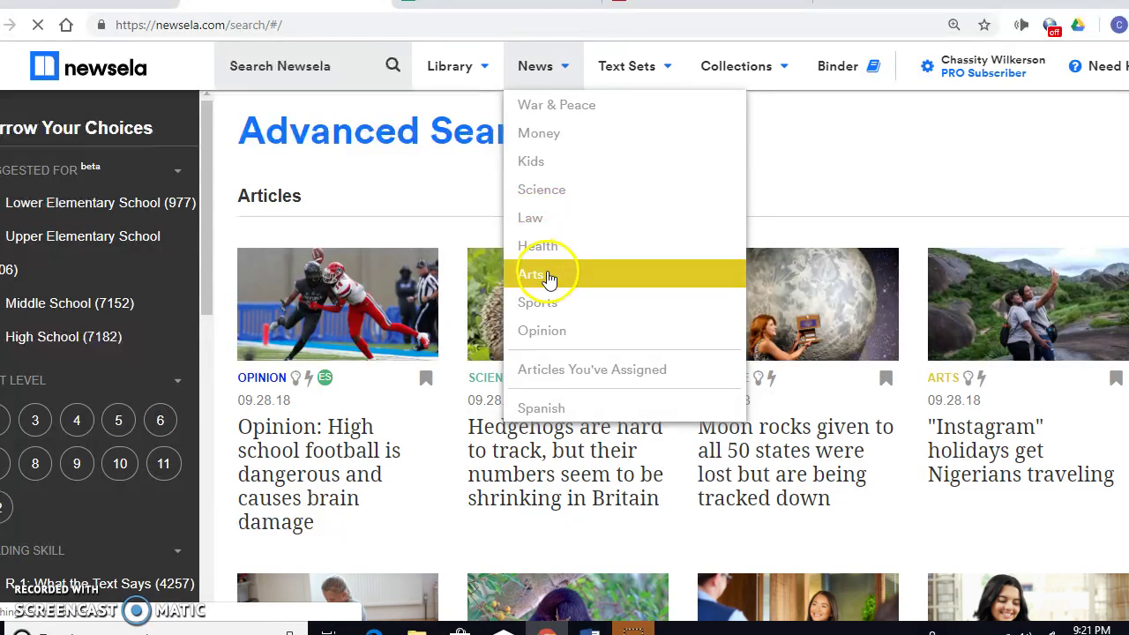
left_click(554, 340)
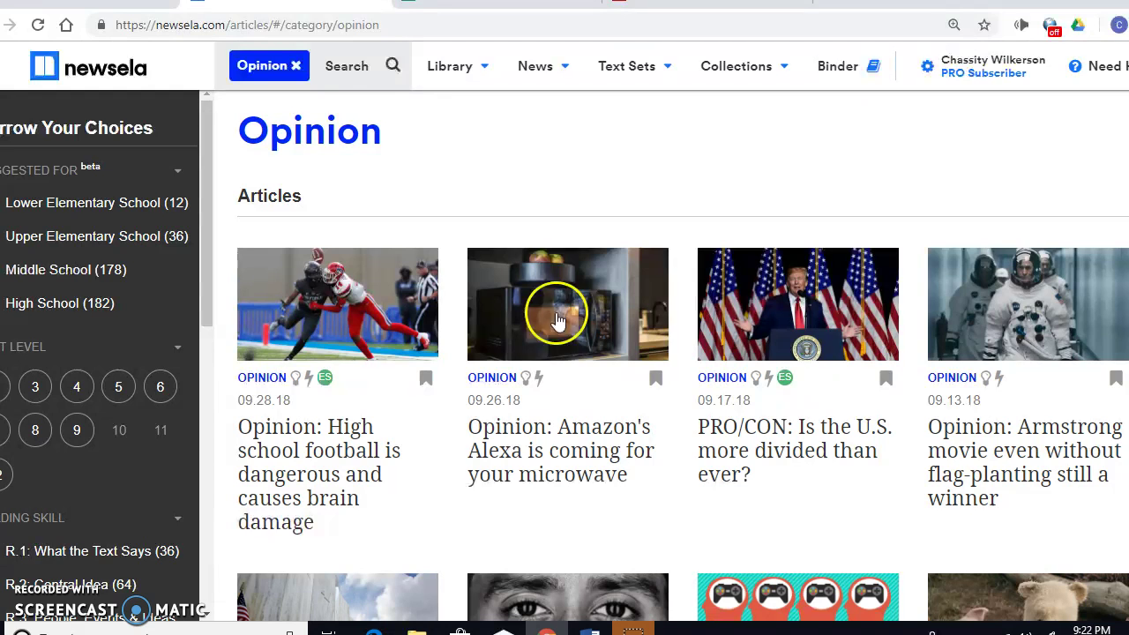
- Search all articles, without the Opinion filter, for "trojan war" and open "The Trojan War: Real or Myth?"
left_click(295, 66)
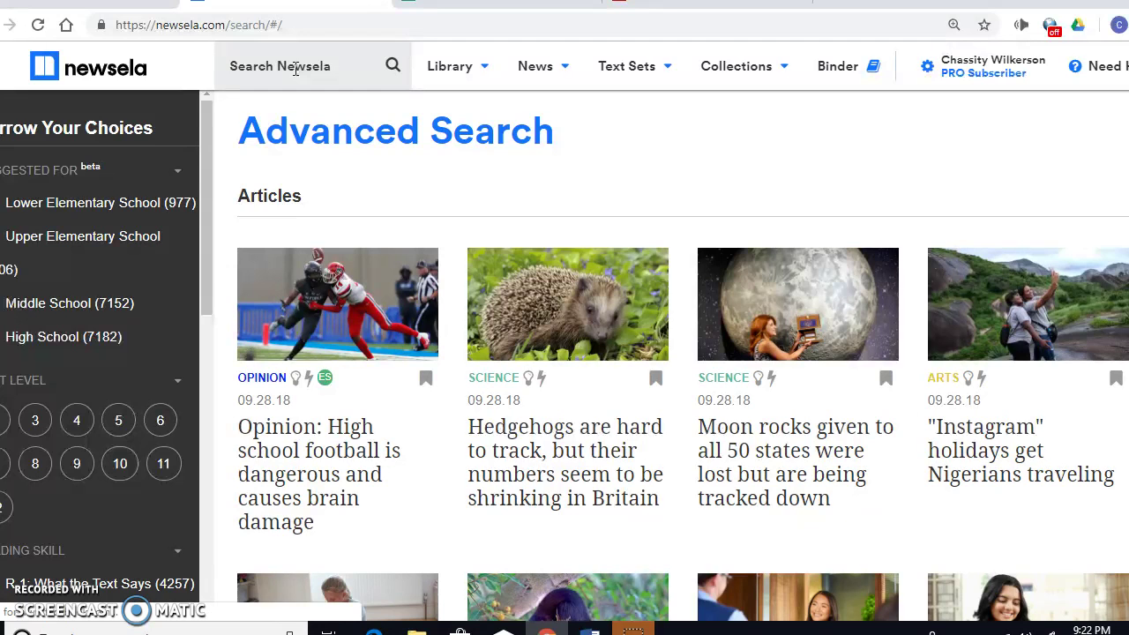
left_click(296, 69)
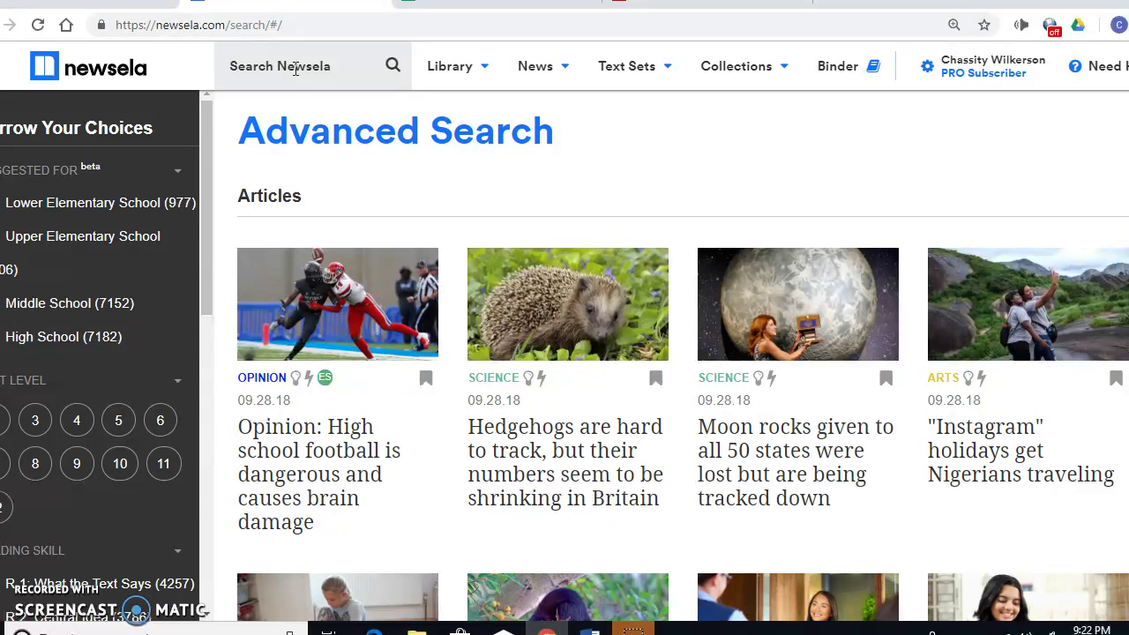
type("trojan war")
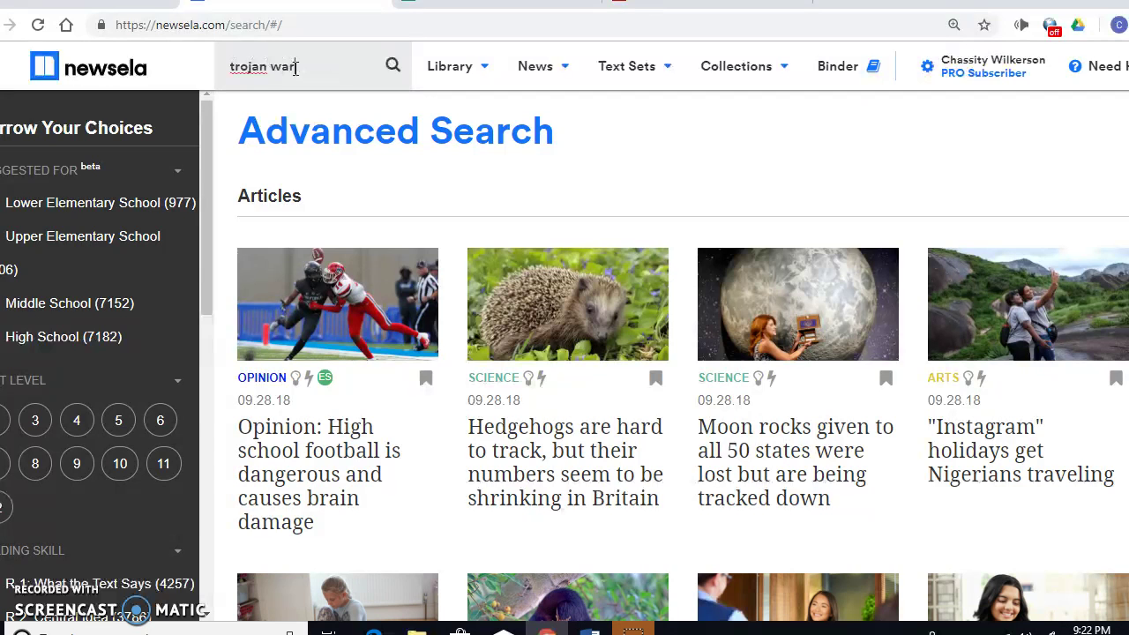
key("Return")
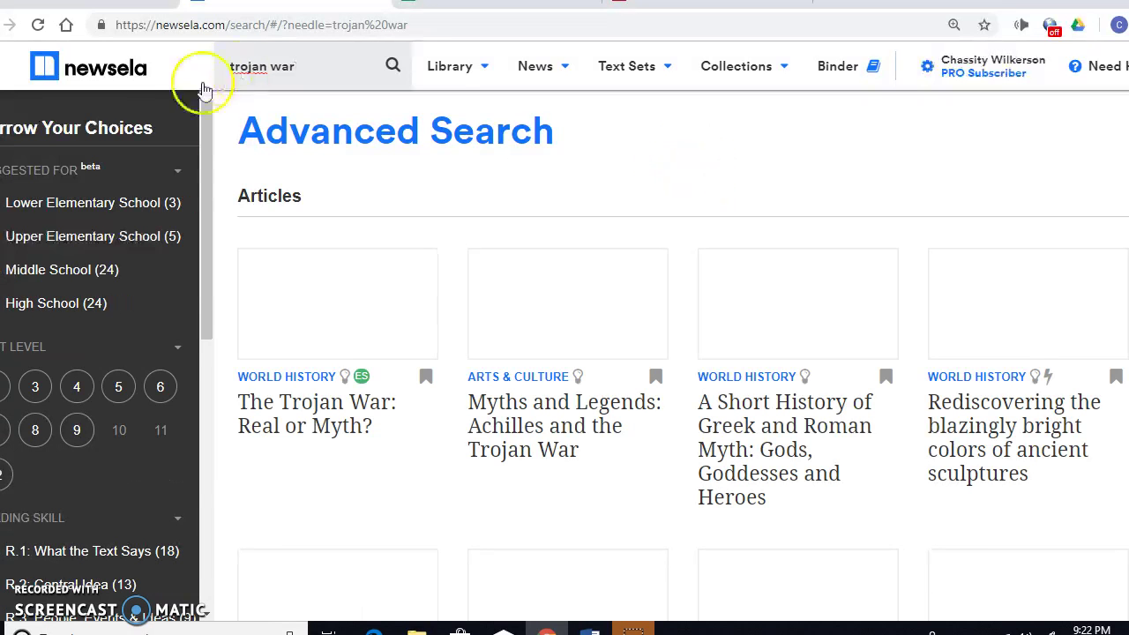
left_click(321, 315)
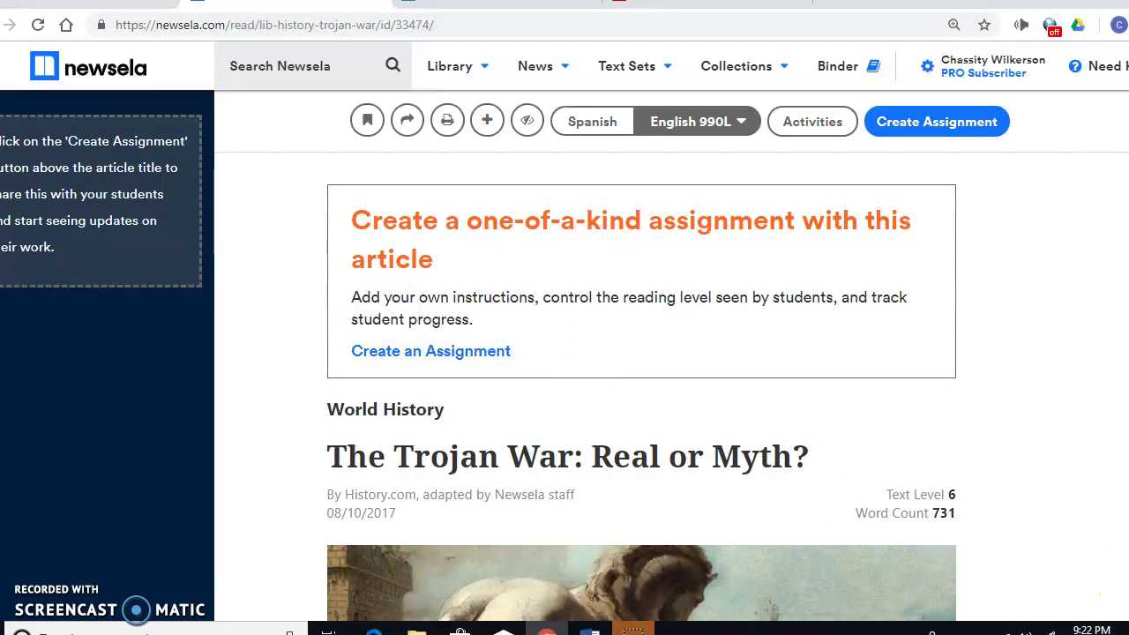
- Look over the site search's suggested topics and its text-level and reading-skill filters
left_click(324, 66)
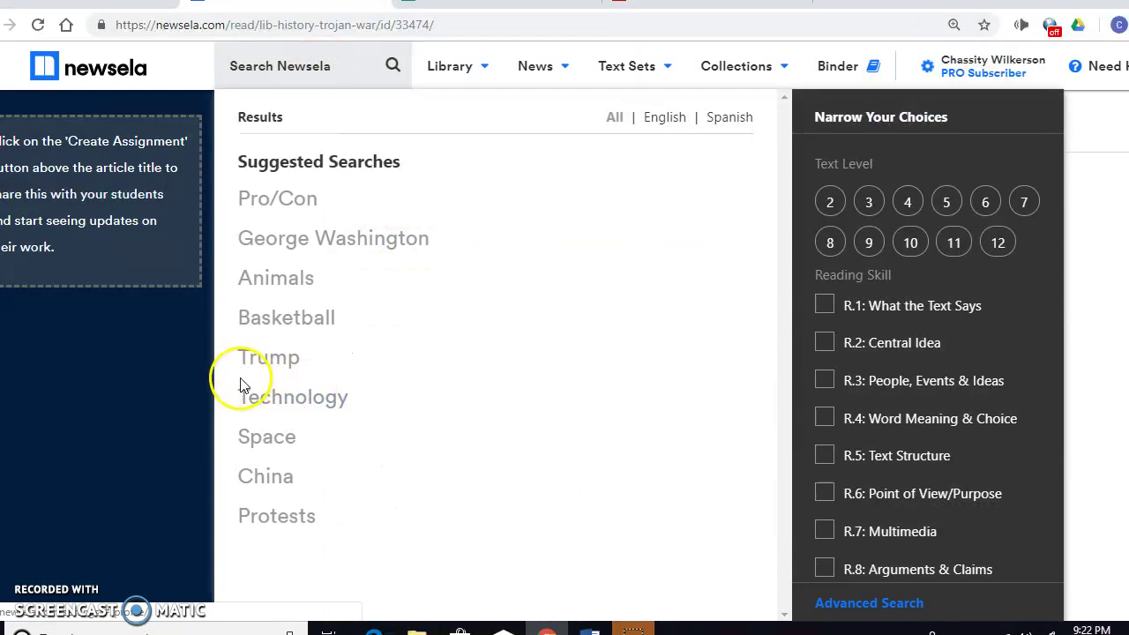
key("Down")
left_click(1118, 204)
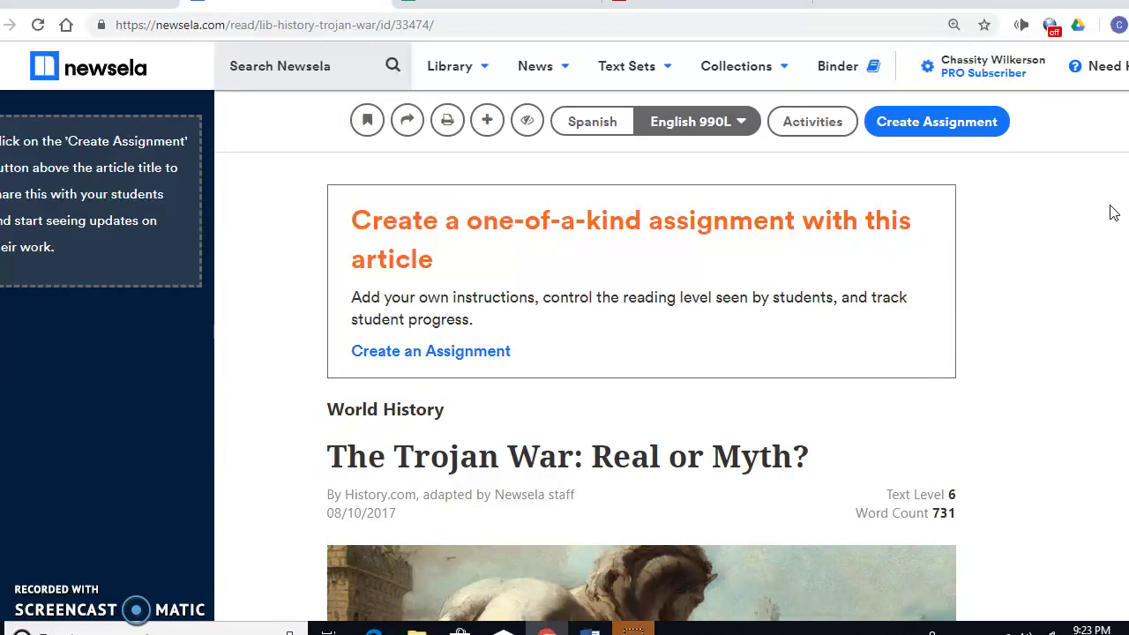
- Compare the article's opening text at the 690L and 990L reading levels, ending on 990L
left_click(728, 122)
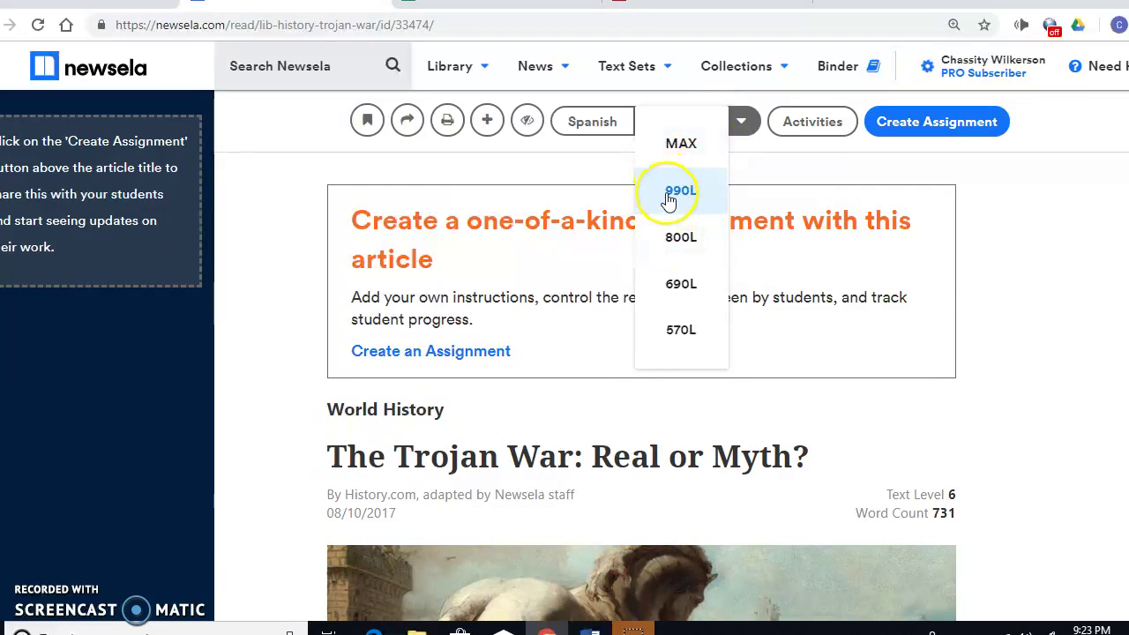
left_click(681, 284)
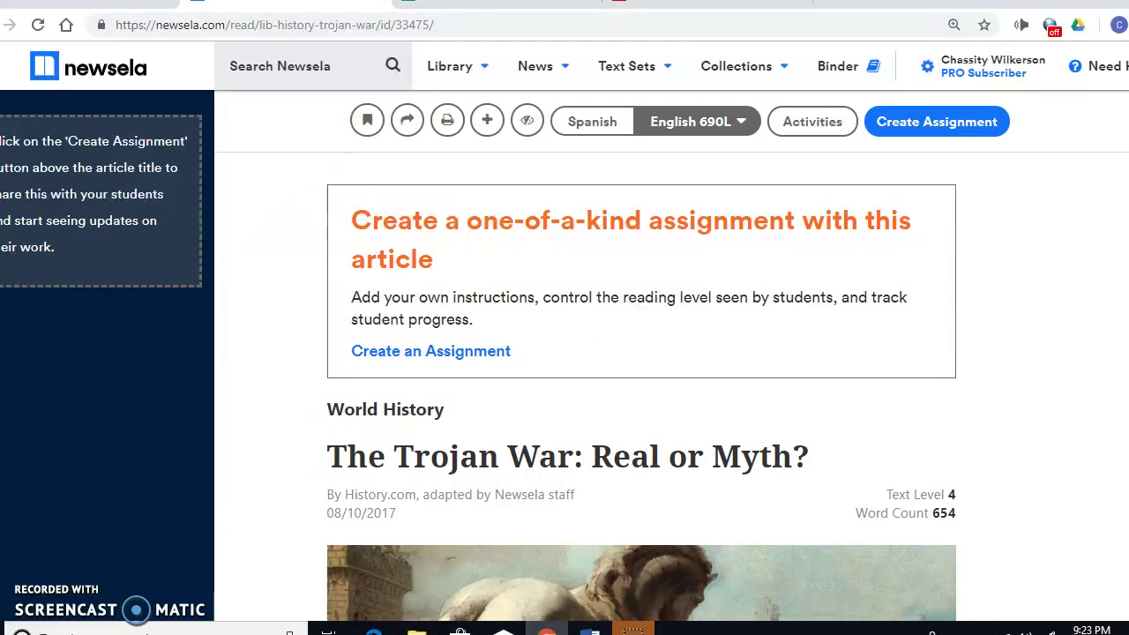
scroll(496, 252, "down", 1)
scroll(641, 388, "down", 8)
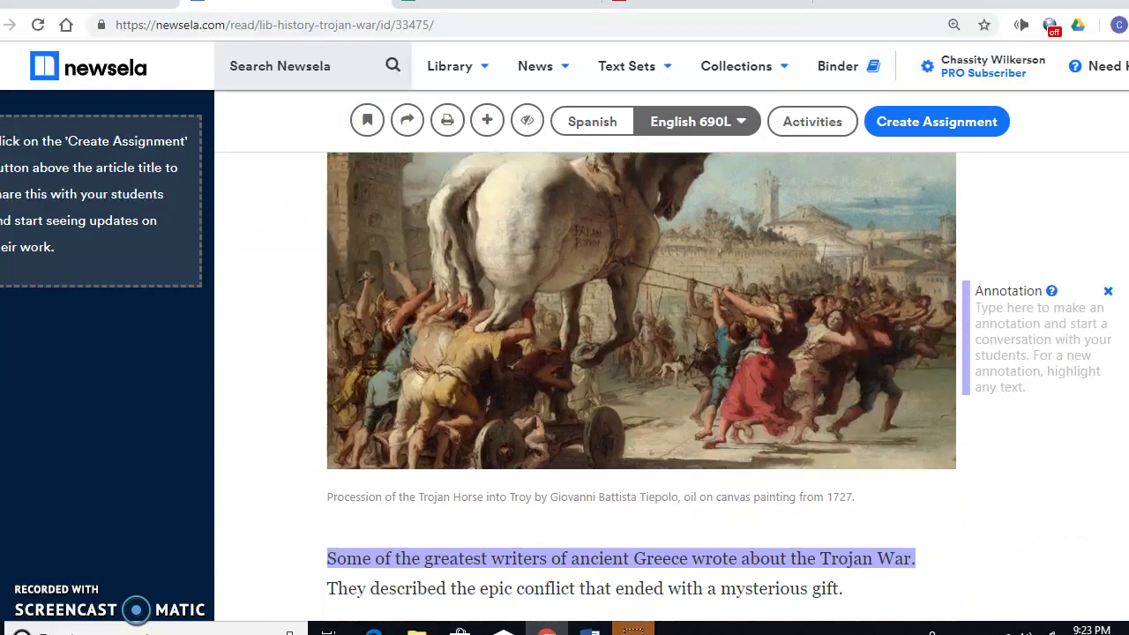
left_click(718, 120)
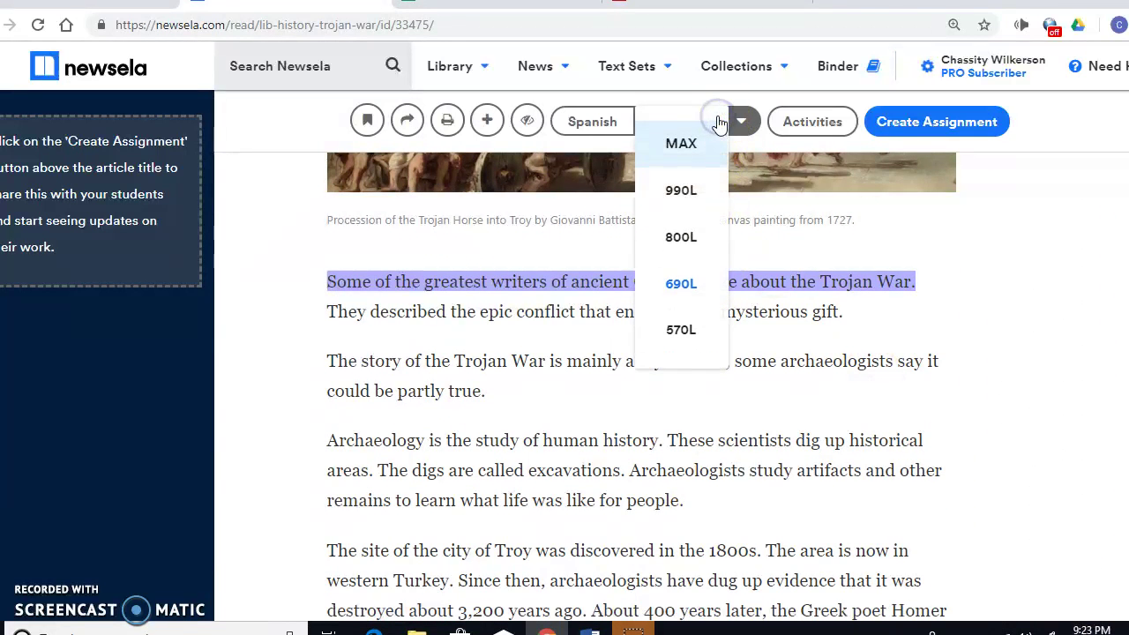
left_click(686, 191)
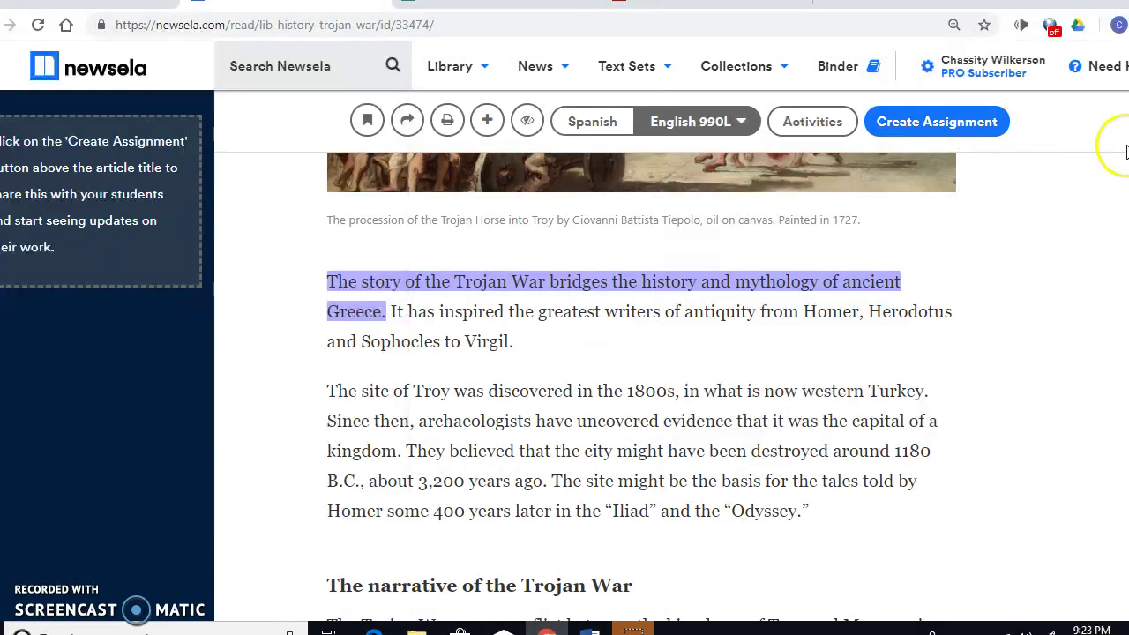
- Start writing the annotation on the article's highlighted first sentence with "Odyss"
scroll(641, 386, "up", 3)
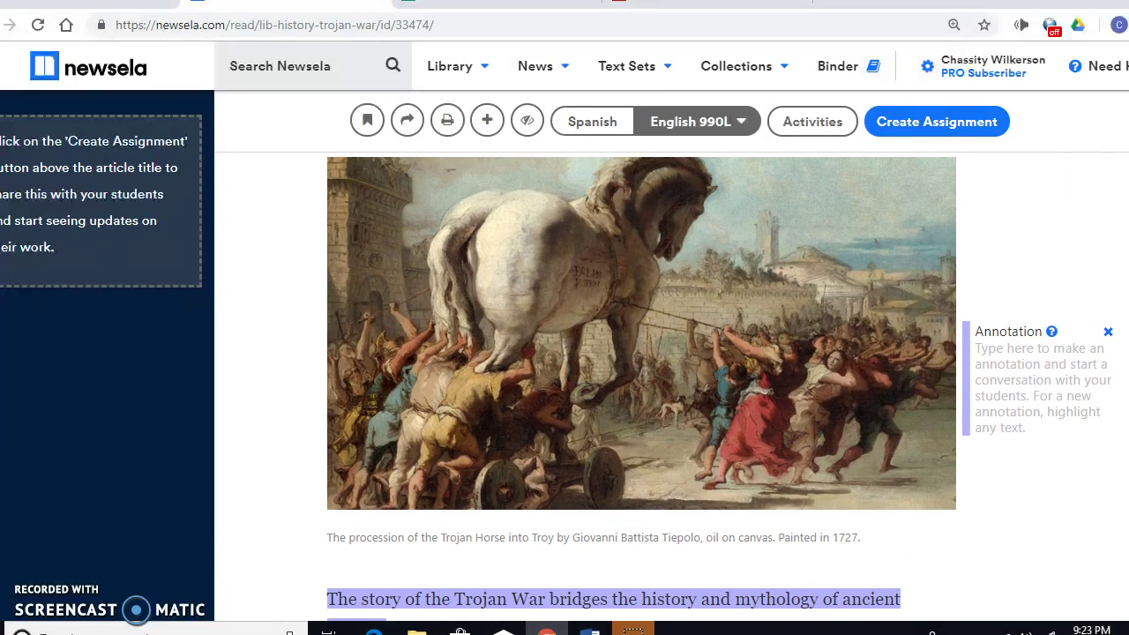
left_click(1023, 359)
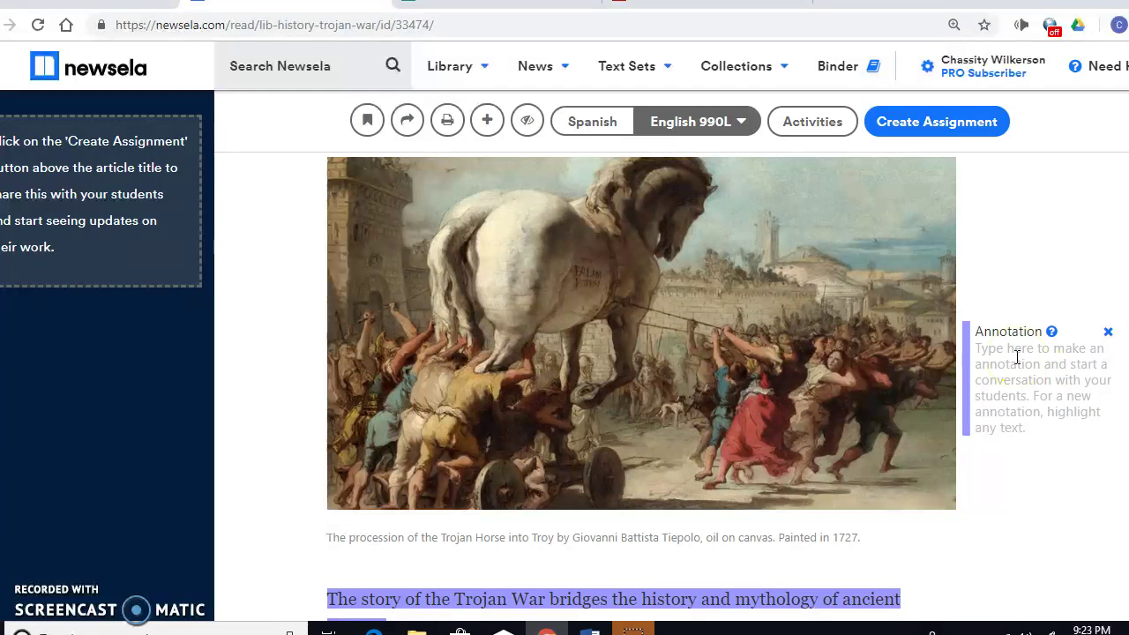
left_click(1017, 357)
left_click(993, 411)
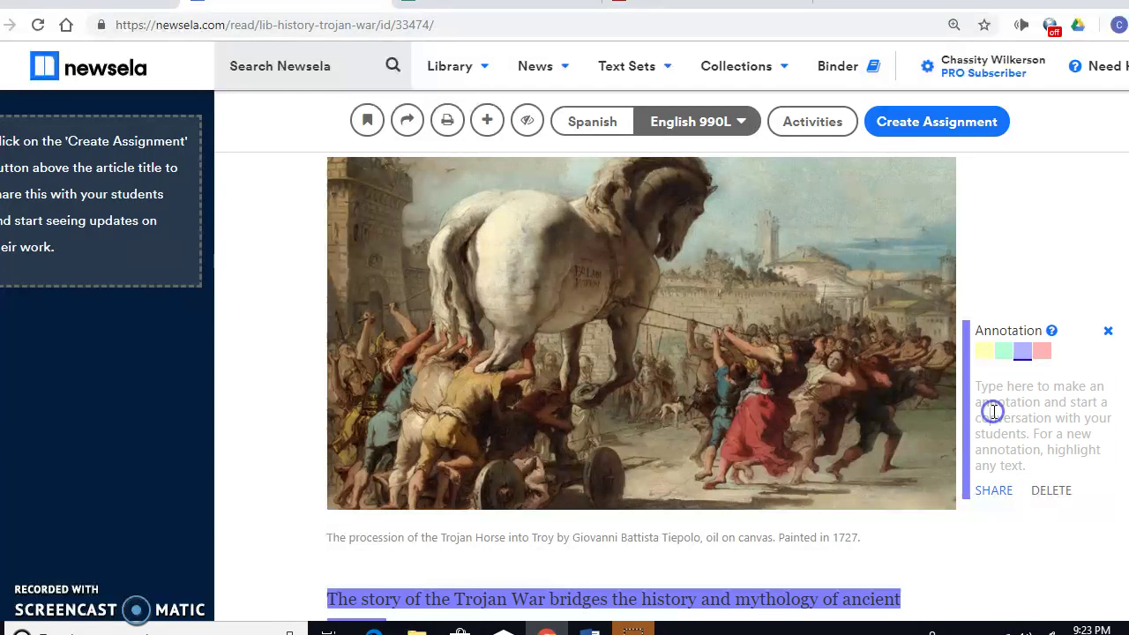
left_click(982, 395)
left_click(977, 386)
type("Odyss")
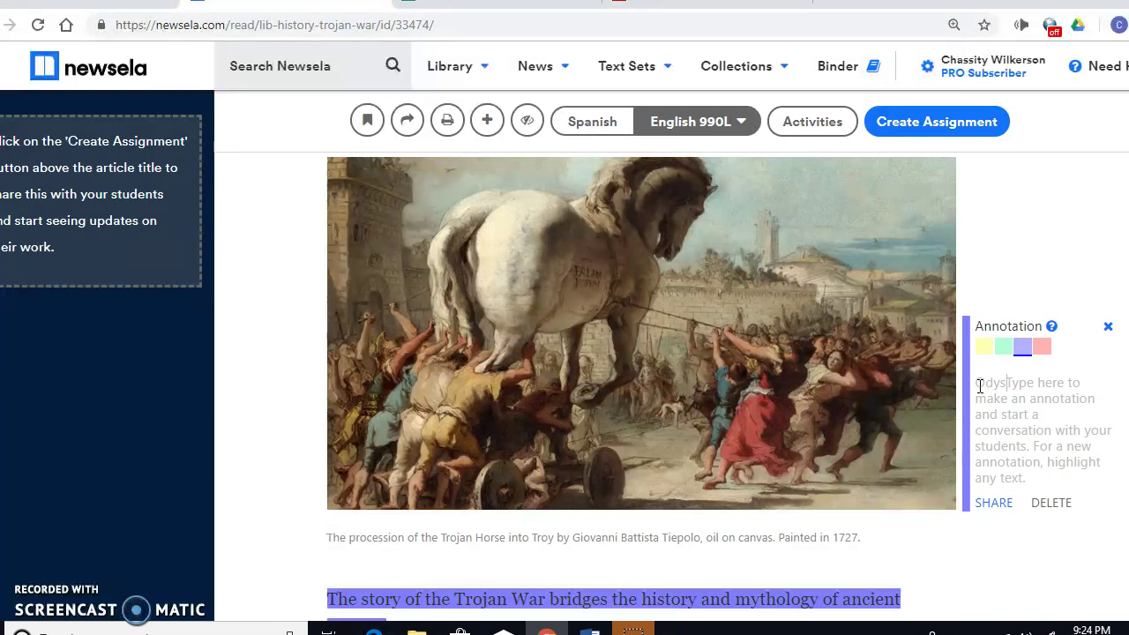
- Delete the leftover placeholder text from the annotation, keeping only "Odys"
left_click_drag(985, 394, 1048, 465)
key("BackSpace")
key("BackSpace")
key("BackSpace")
key("BackSpace")
key("BackSpace")
key("BackSpace")
key("BackSpace")
key("BackSpace")
key("BackSpace")
key("BackSpace")
key("BackSpace")
key("BackSpace")
key("BackSpace")
key("BackSpace")
key("BackSpace")
key("BackSpace")
key("BackSpace")
key("BackSpace")
key("BackSpace")
key("BackSpace")
key("BackSpace")
key("BackSpace")
key("BackSpace")
key("BackSpace")
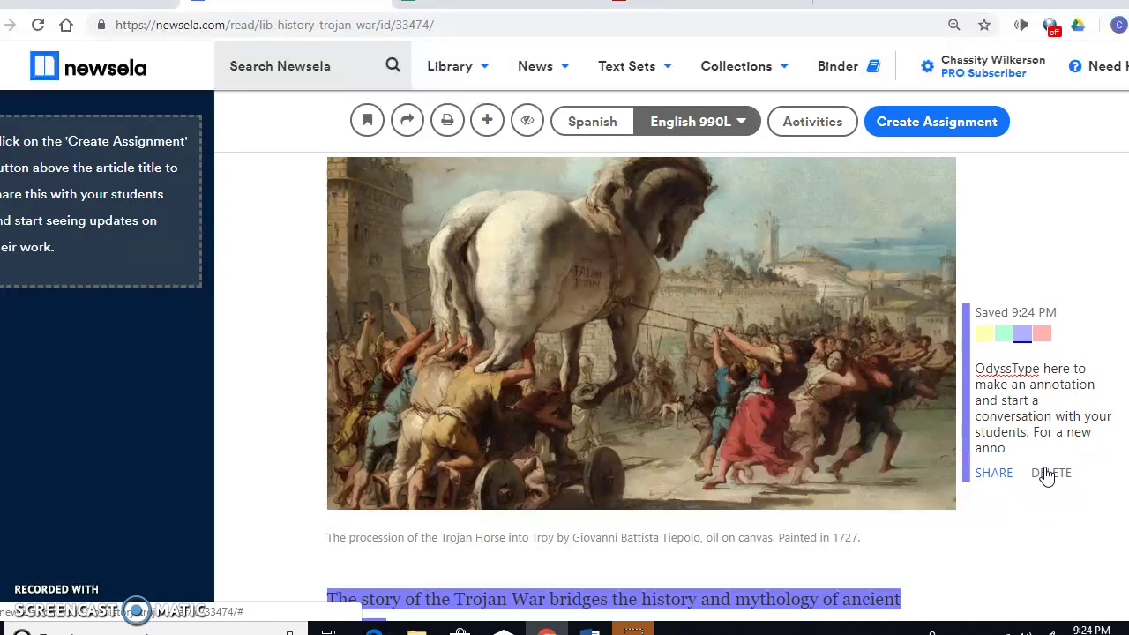
key("BackSpace")
key("BackSpace")
key("BackSpace")
key("BackSpace")
key("BackSpace")
key("BackSpace")
key("BackSpace")
key("BackSpace")
key("BackSpace")
key("BackSpace")
key("BackSpace")
key("BackSpace")
key("BackSpace")
key("BackSpace")
key("BackSpace")
key("BackSpace")
key("BackSpace")
key("BackSpace")
key("BackSpace")
key("BackSpace")
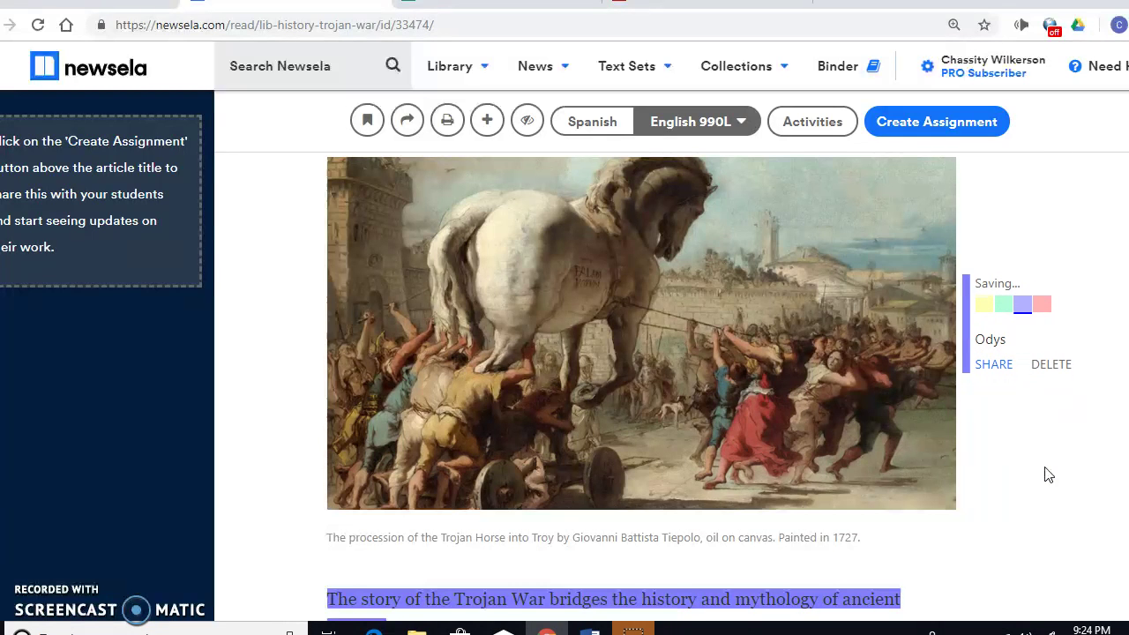
- Complete the annotation to read "Odysseus was the leader for the Greeks who fought at Troy."
type("s ")
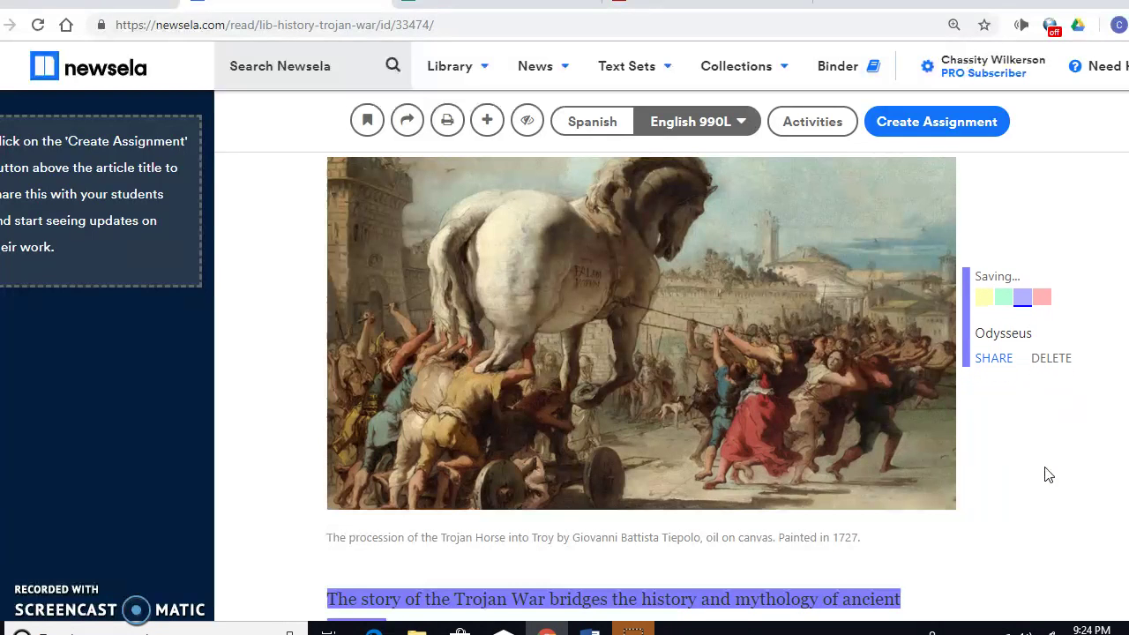
type("wa")
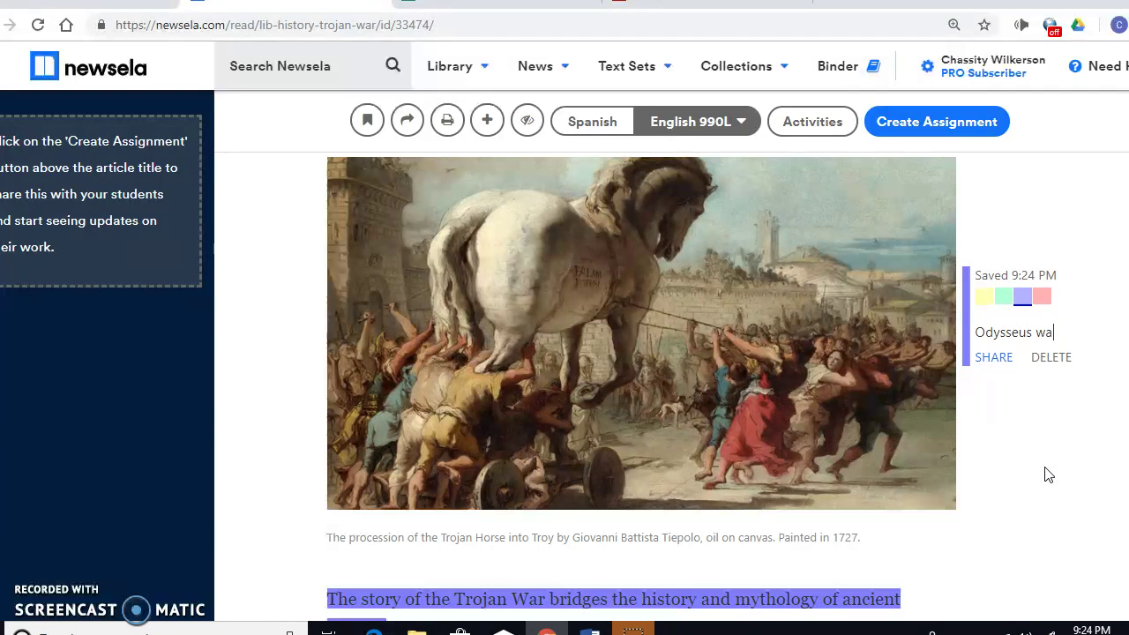
type("s the leader ")
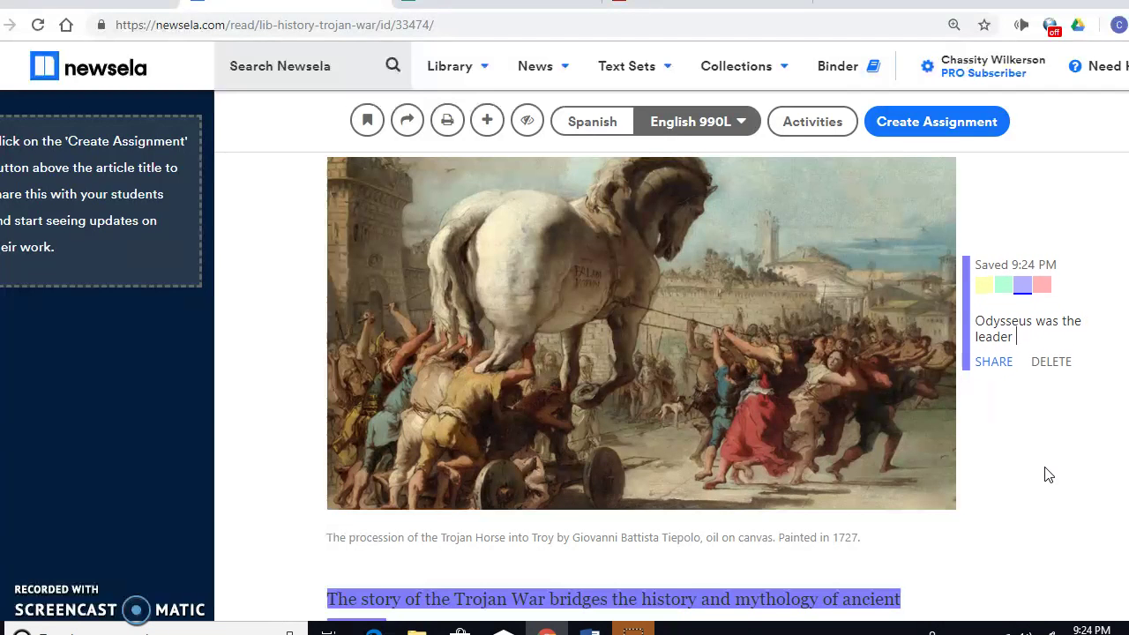
type("for the Gree")
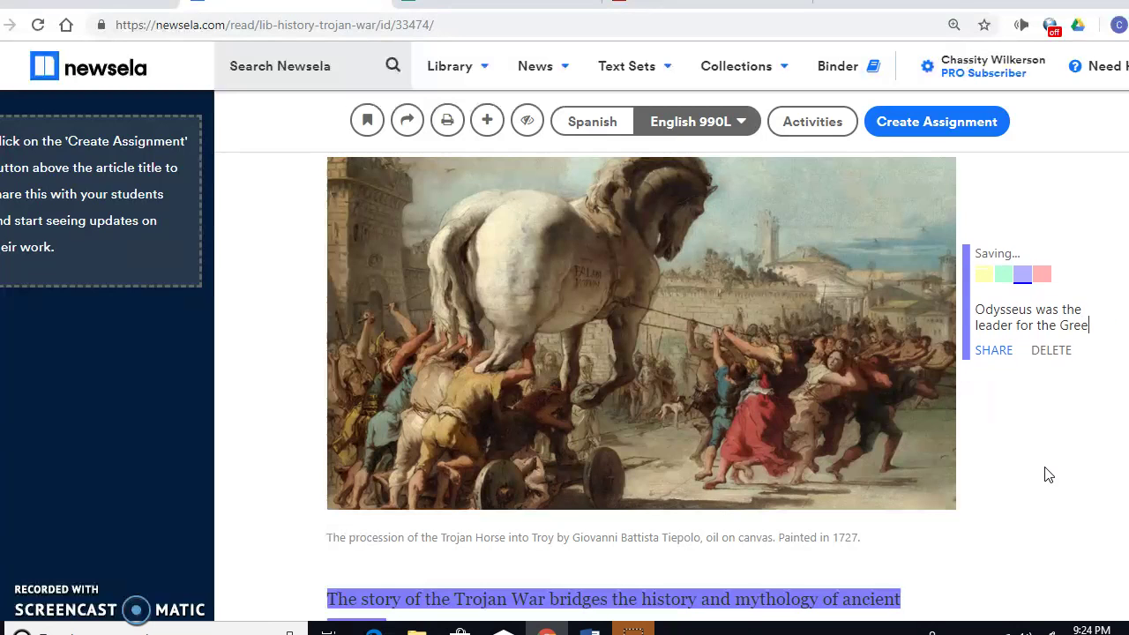
type("ks who fought in")
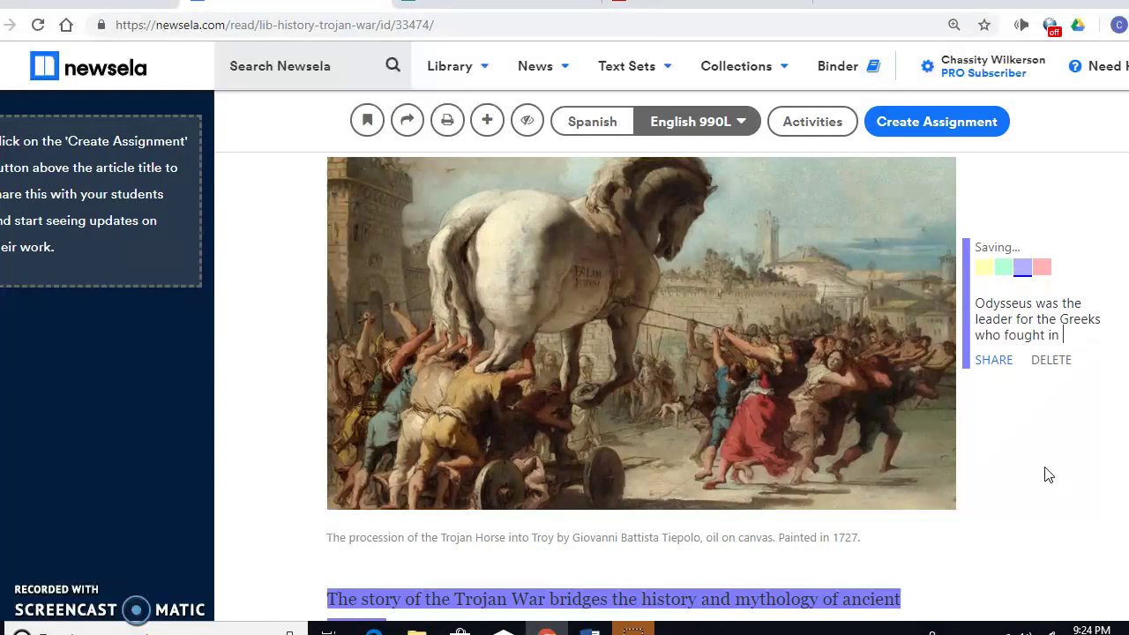
type("at Troy.")
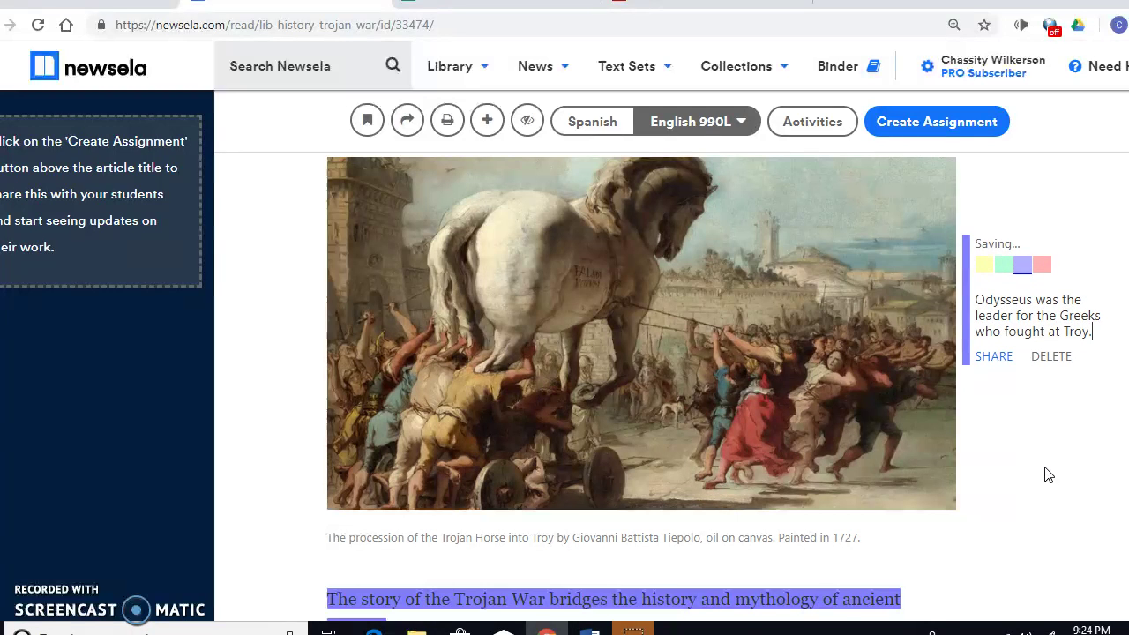
left_click(1049, 469)
left_click(1002, 315)
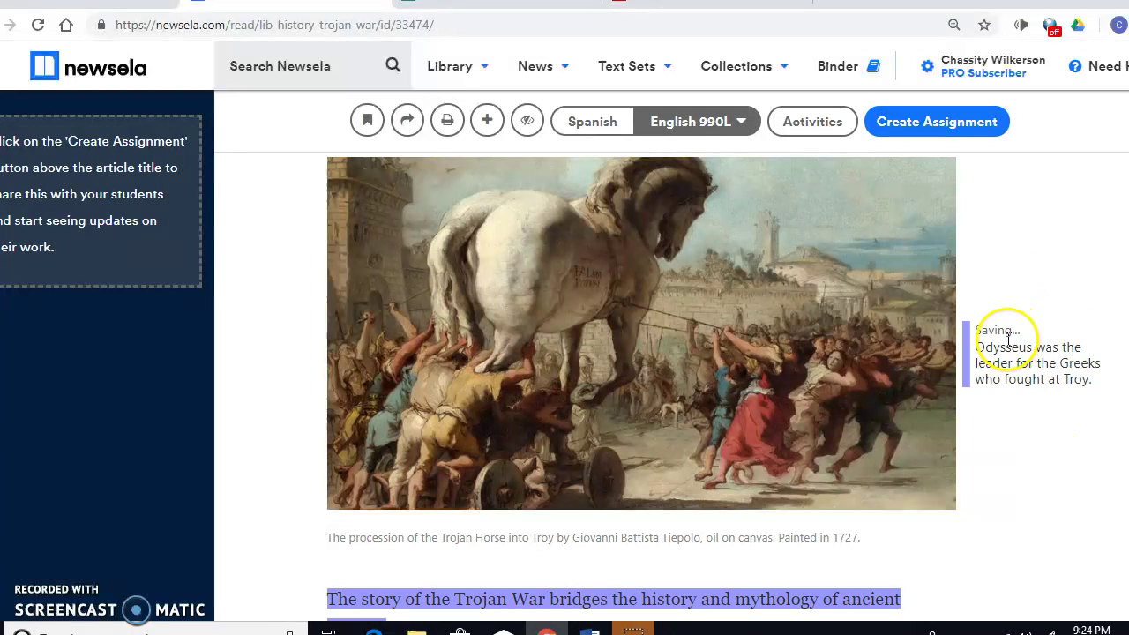
- Switch to the EdSurge article on classroom-ready reading tips and view its highlighted quote about Newsela
scroll(1008, 339, "up", 1)
scroll(1008, 339, "down", 4)
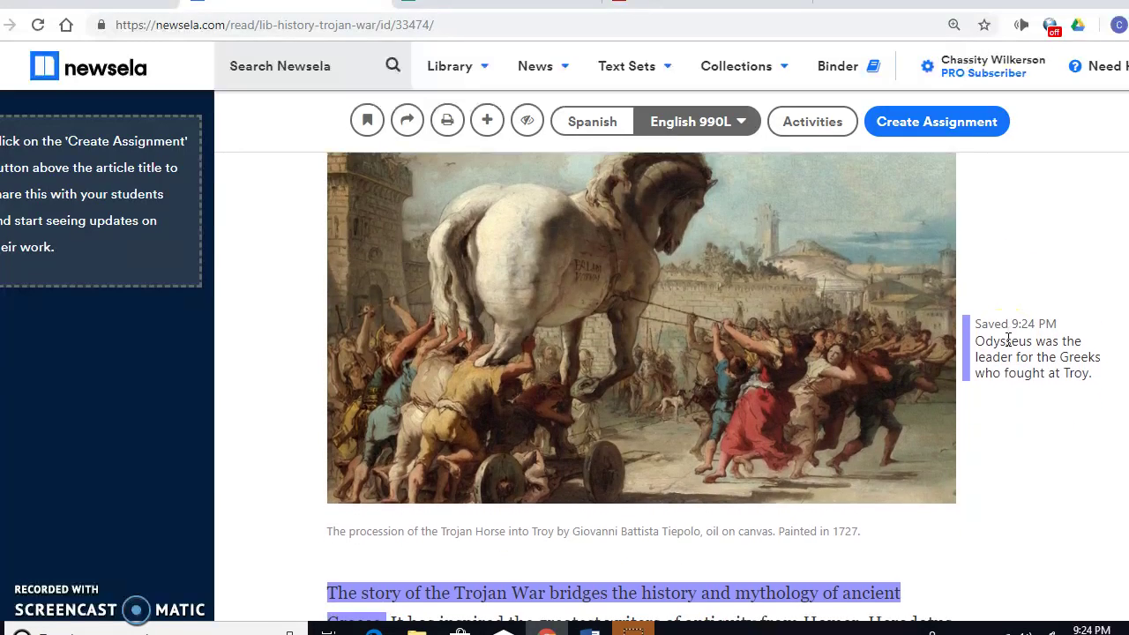
scroll(1009, 340, "down", 3)
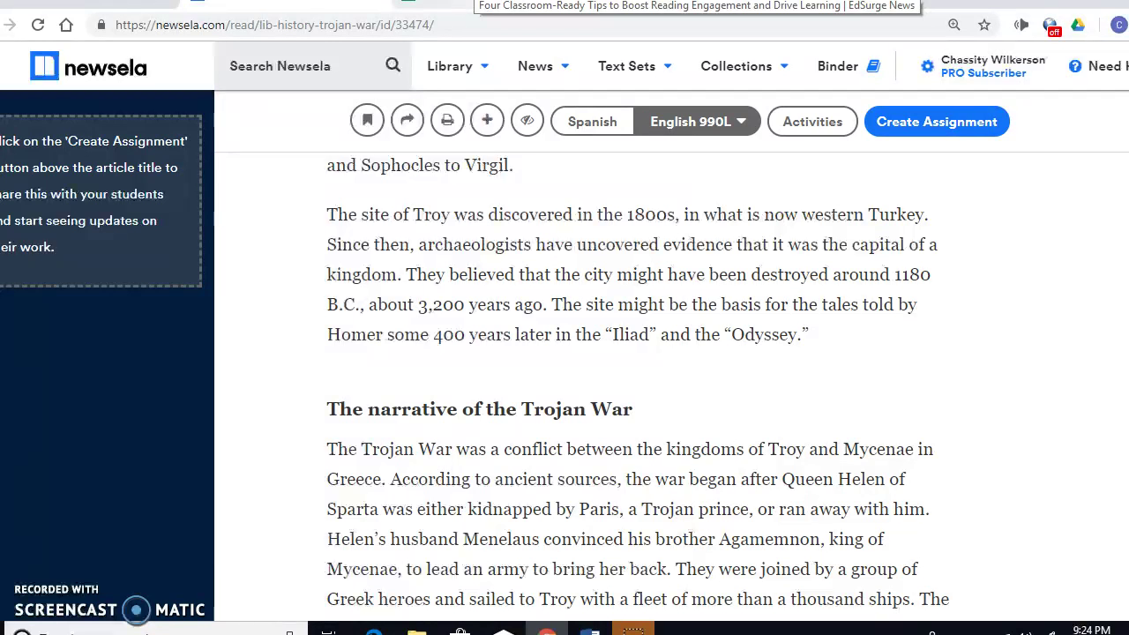
scroll(640, 388, "up", 10)
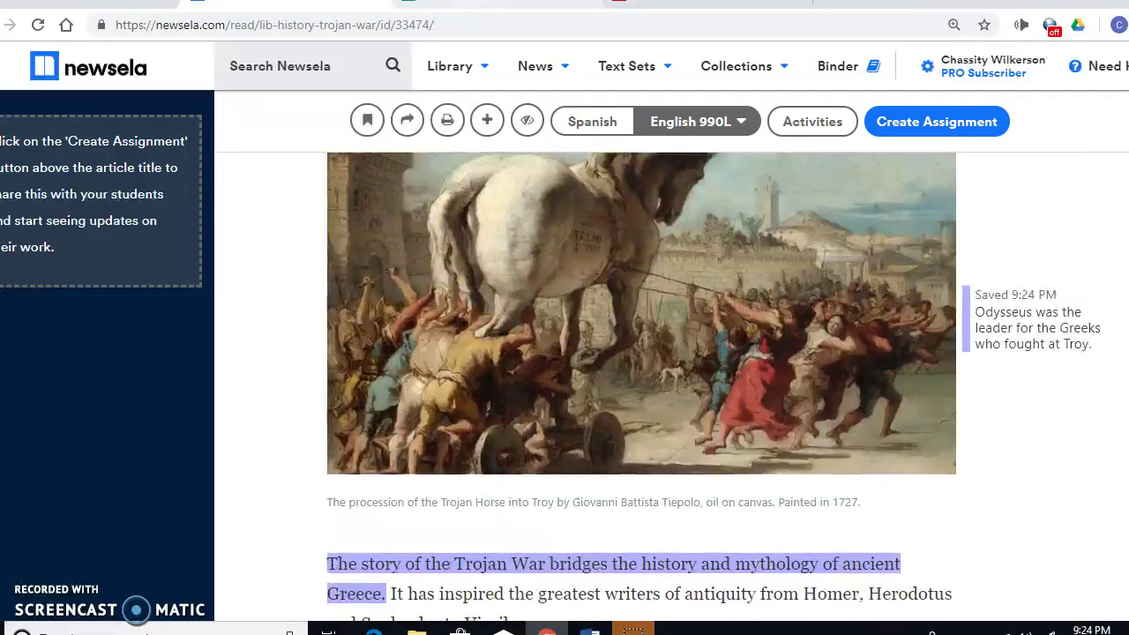
scroll(640, 388, "up", 2)
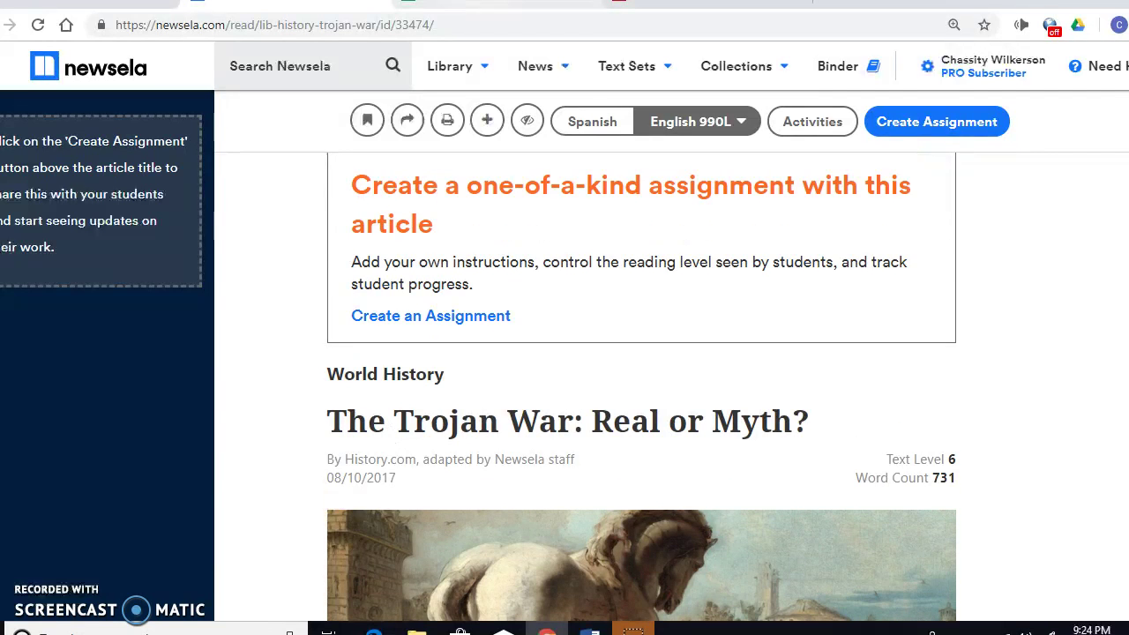
key("ctrl+Tab")
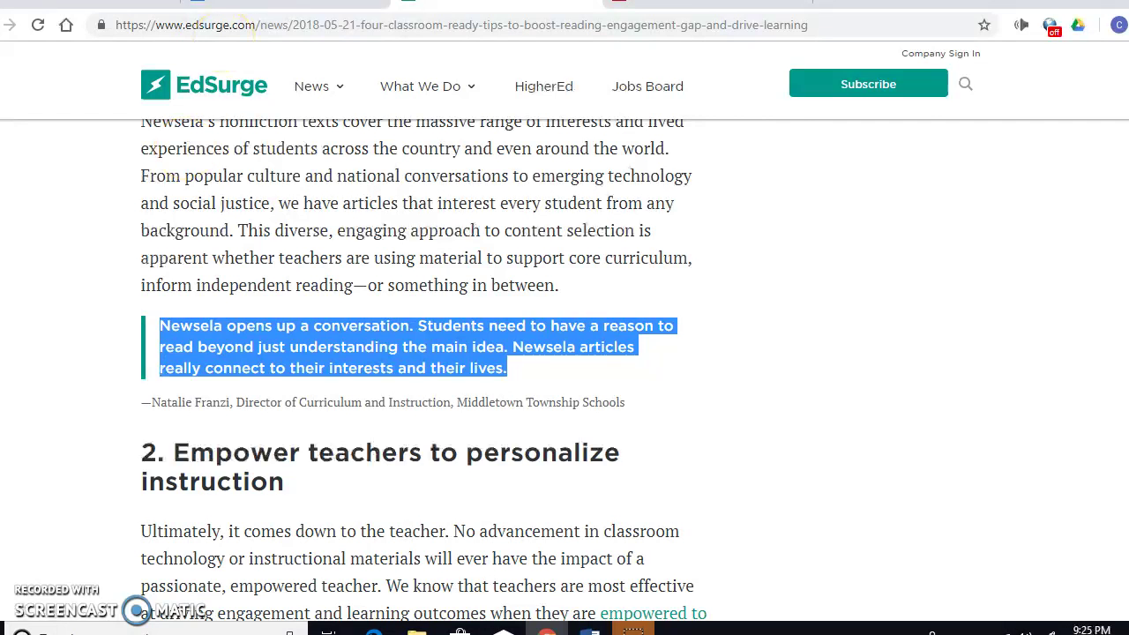
- Return to the Newsela page and open the Sports category of its news articles
left_click(300, 4)
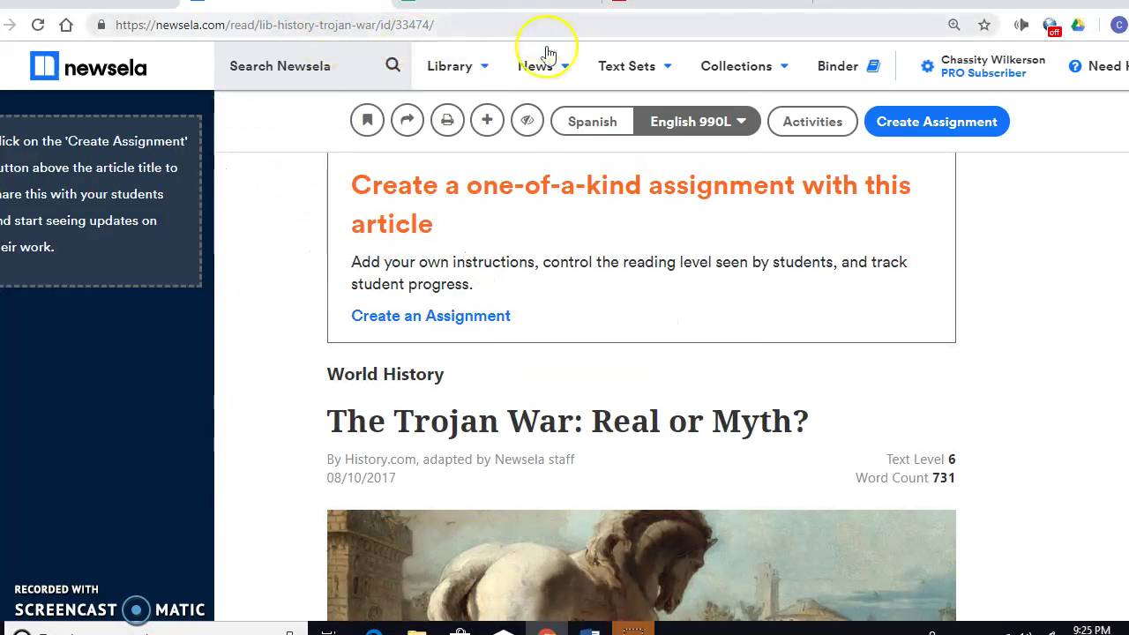
mouse_move(548, 83)
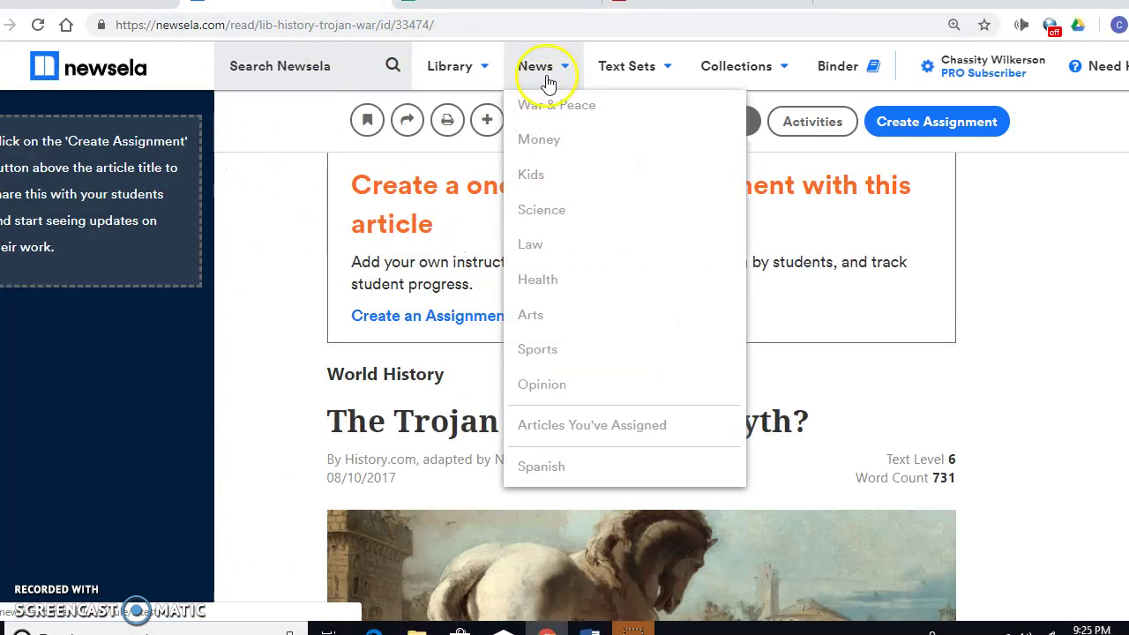
left_click(540, 349)
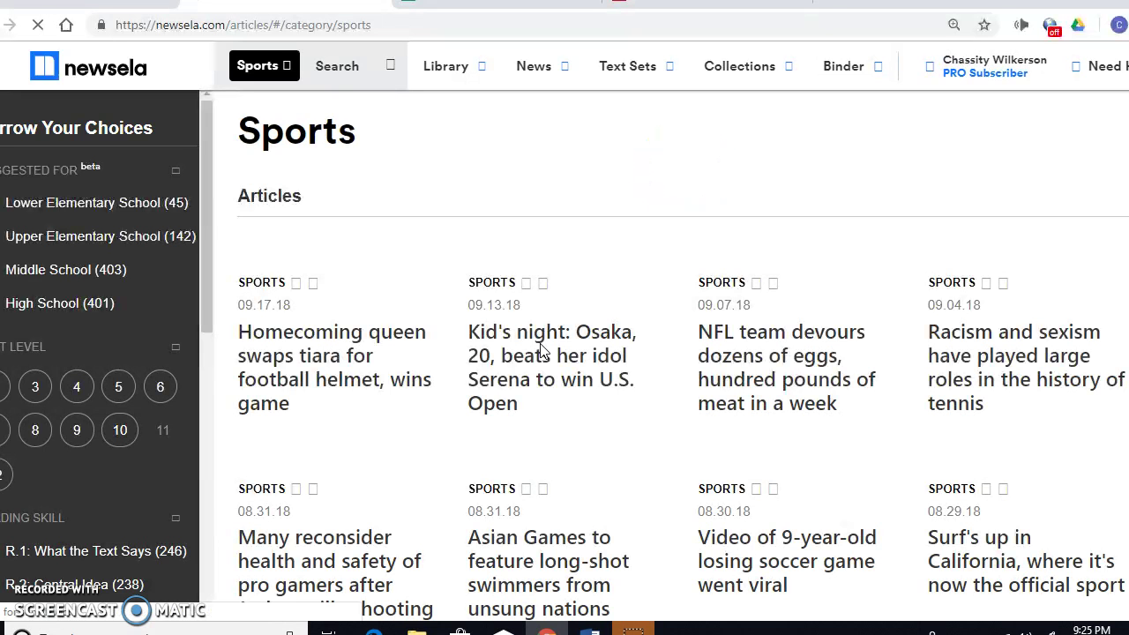
- Search Newsela for "thailand hunger games"
left_click(286, 68)
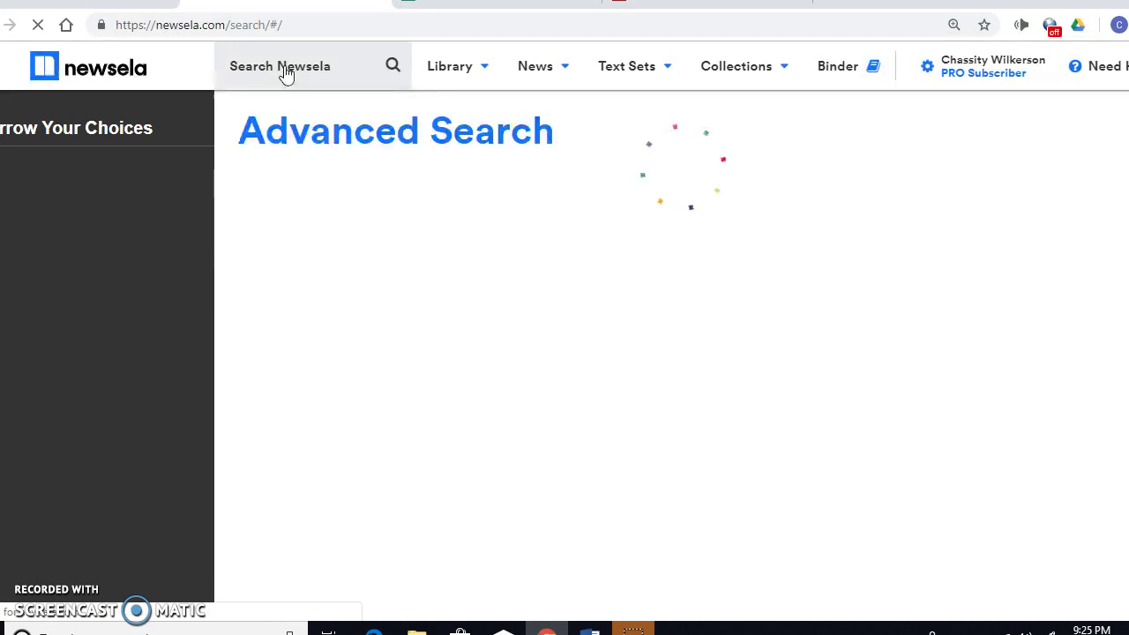
left_click(253, 66)
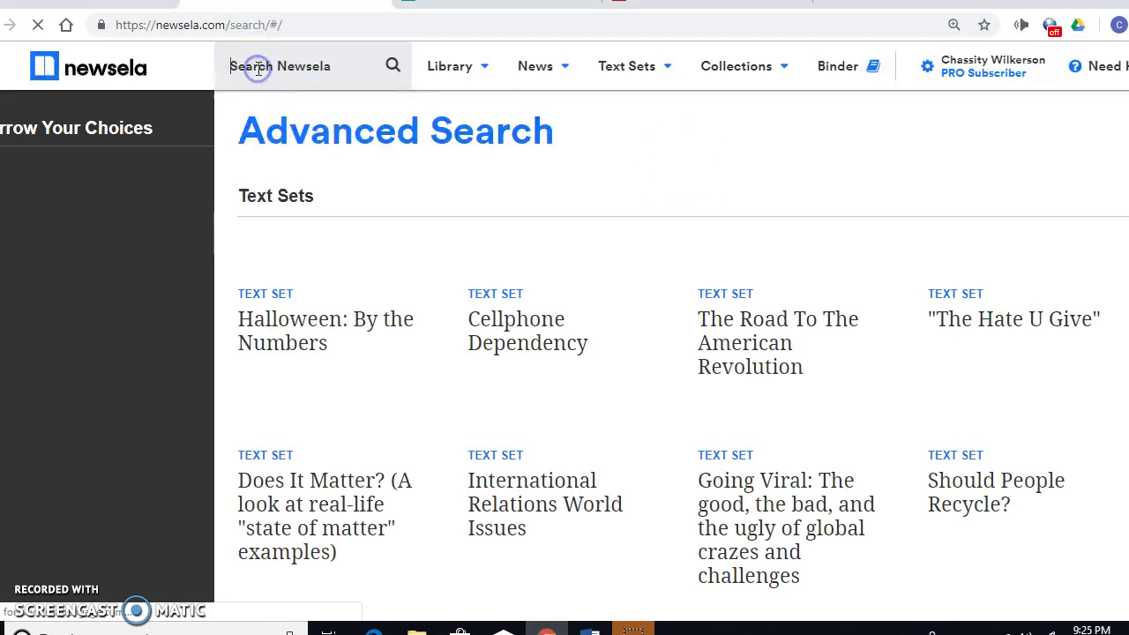
type("thailand ")
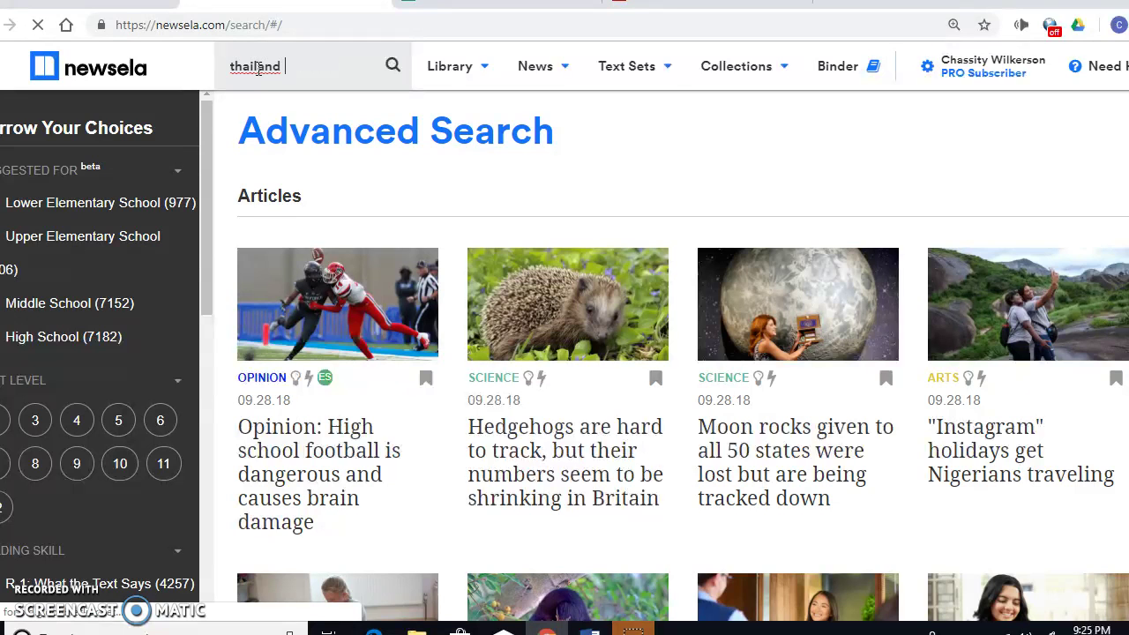
type("hunger games")
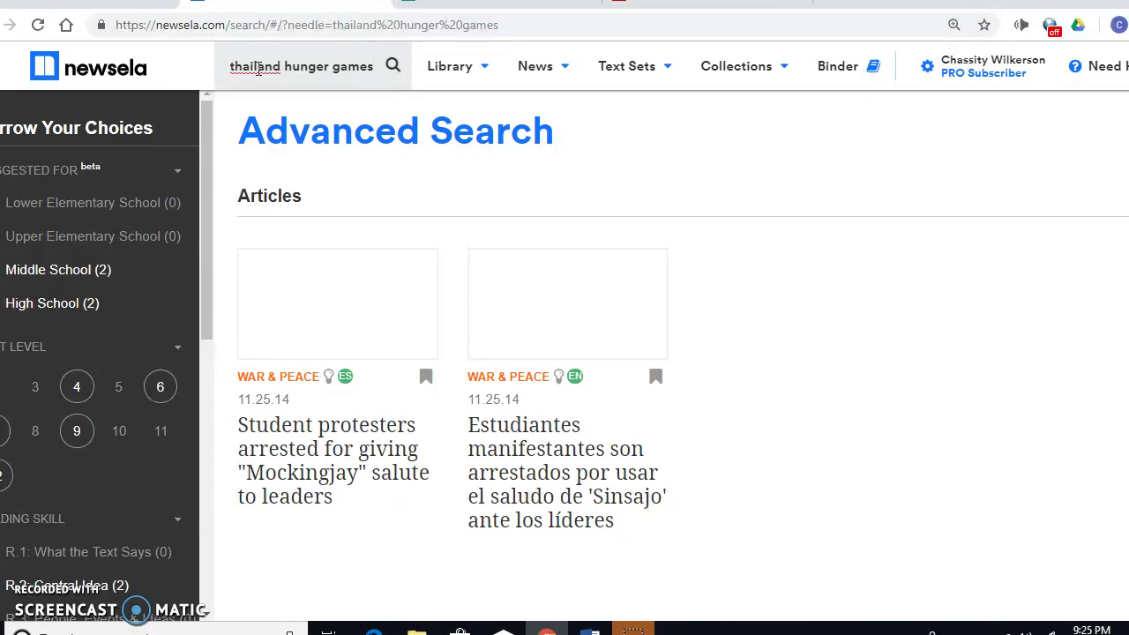
- Open the English article "Student protesters arrested for giving "Mockingjay" salute to leaders" and view its photo and caption
left_click(346, 319)
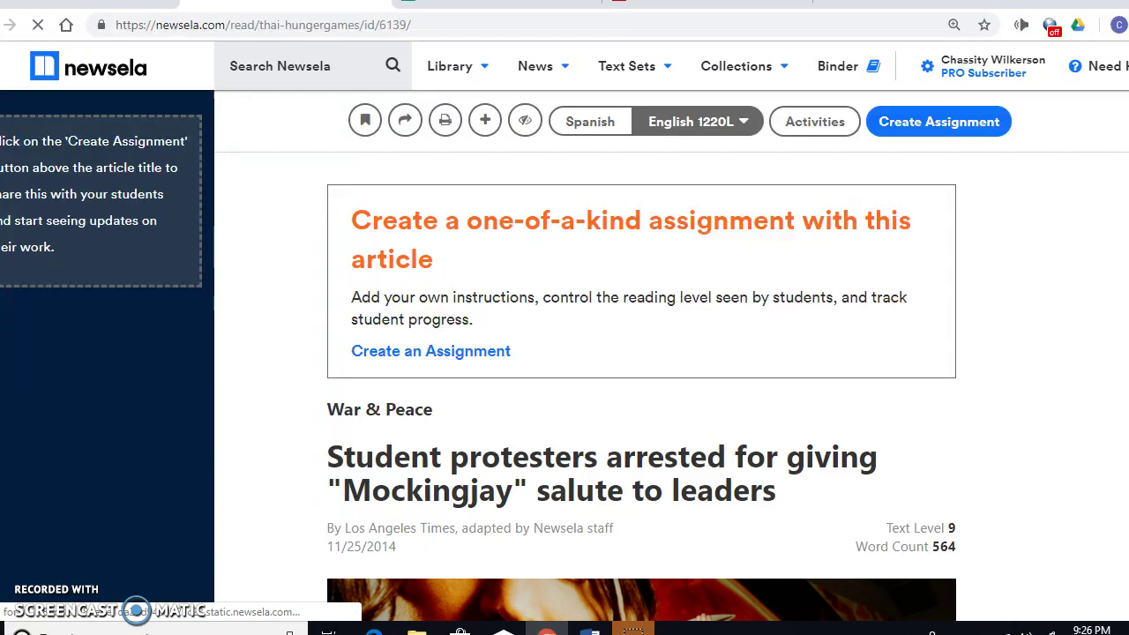
scroll(641, 388, "down", 3)
scroll(641, 388, "down", 2)
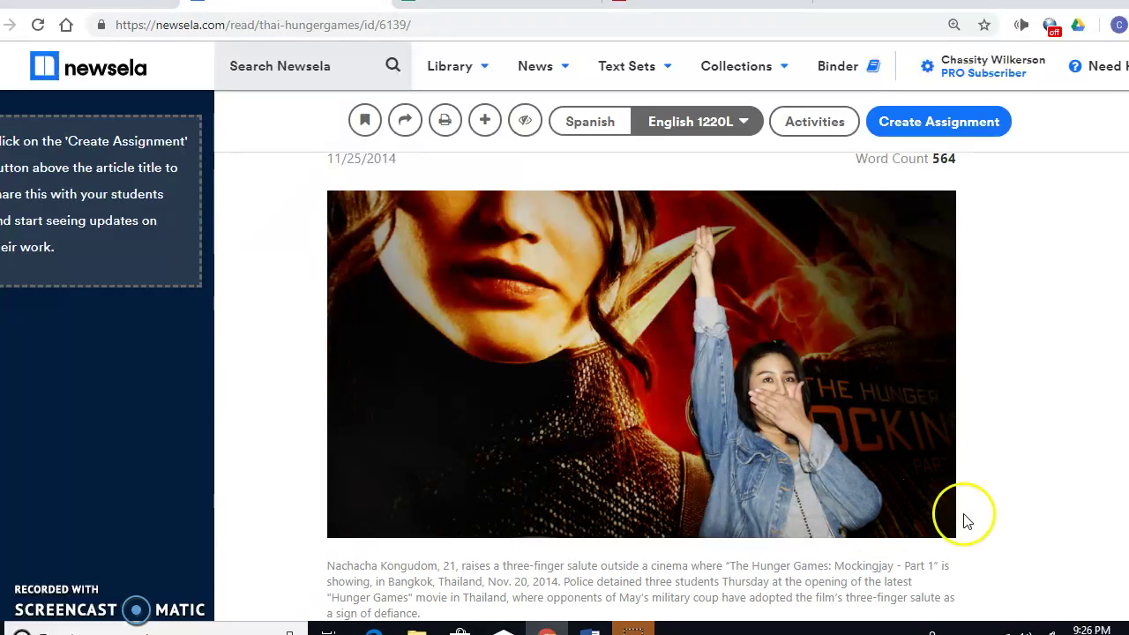
scroll(641, 370, "down", 1)
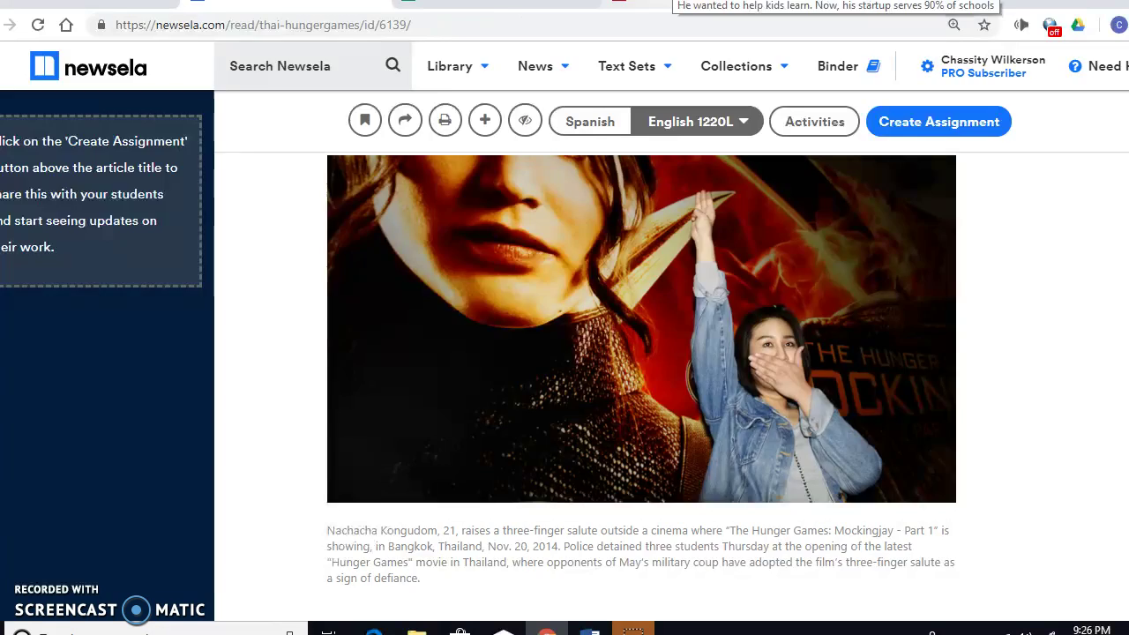
- Switch to the CNN Tech article about Newsela's founder and examine its headline and introductory account of the startup's origin and school use
left_click(666, 2)
scroll(489, 264, "up", 2)
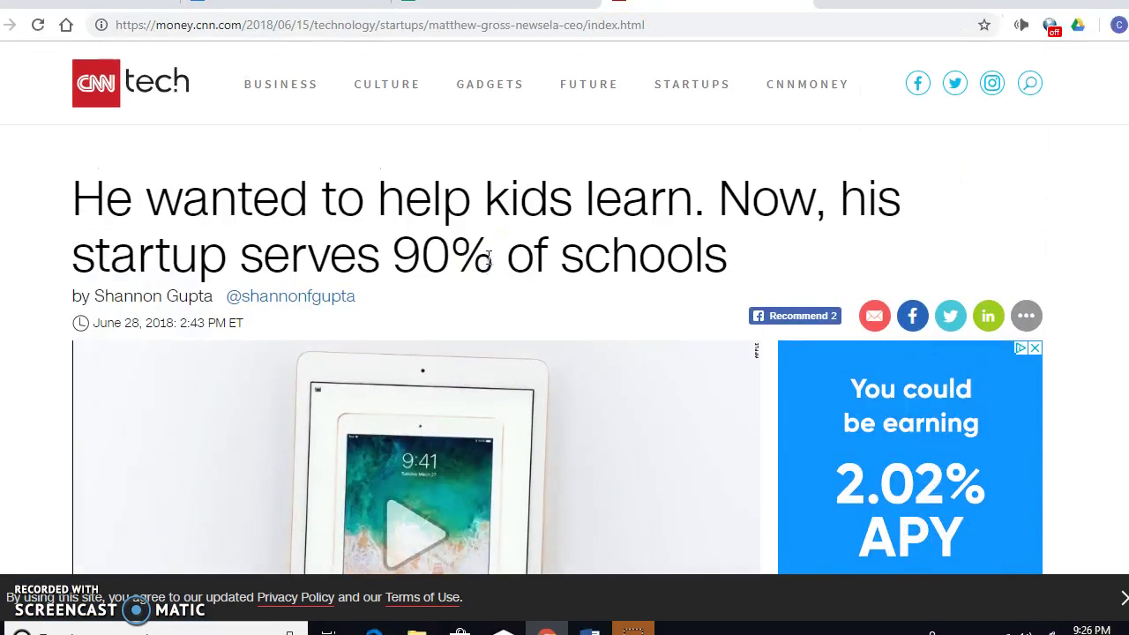
scroll(490, 265, "down", 6)
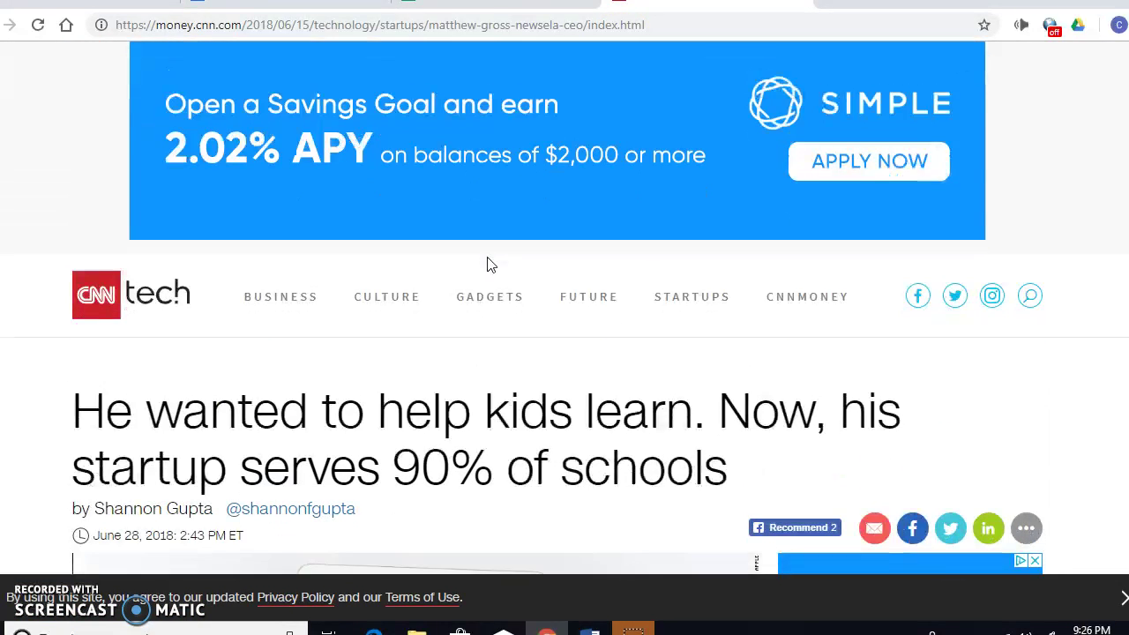
scroll(490, 266, "down", 12)
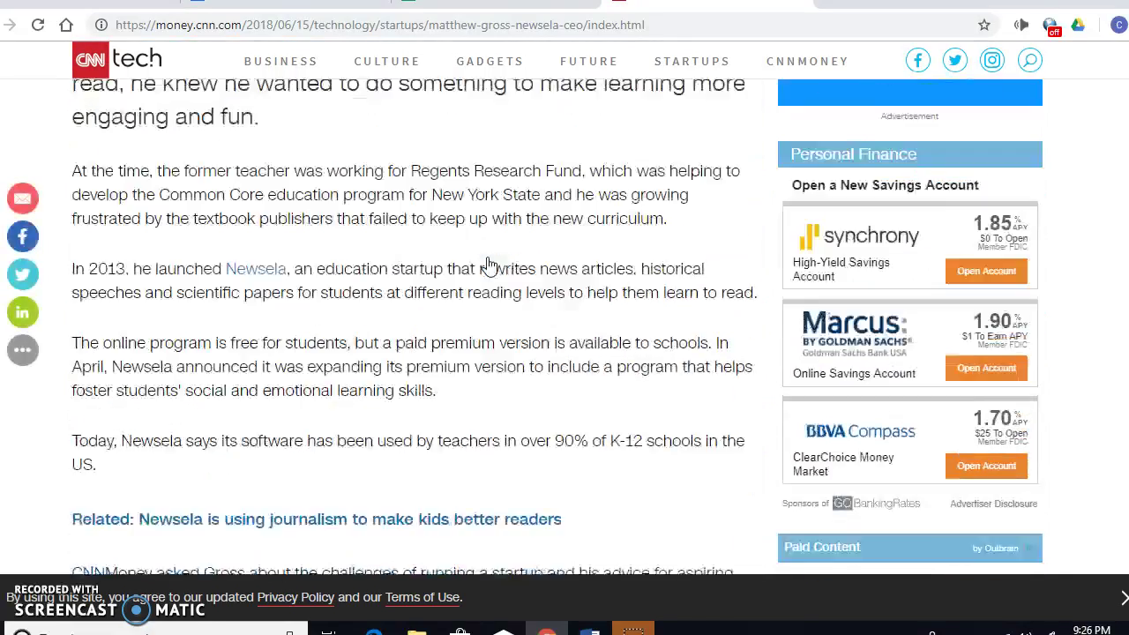
scroll(487, 259, "up", 1)
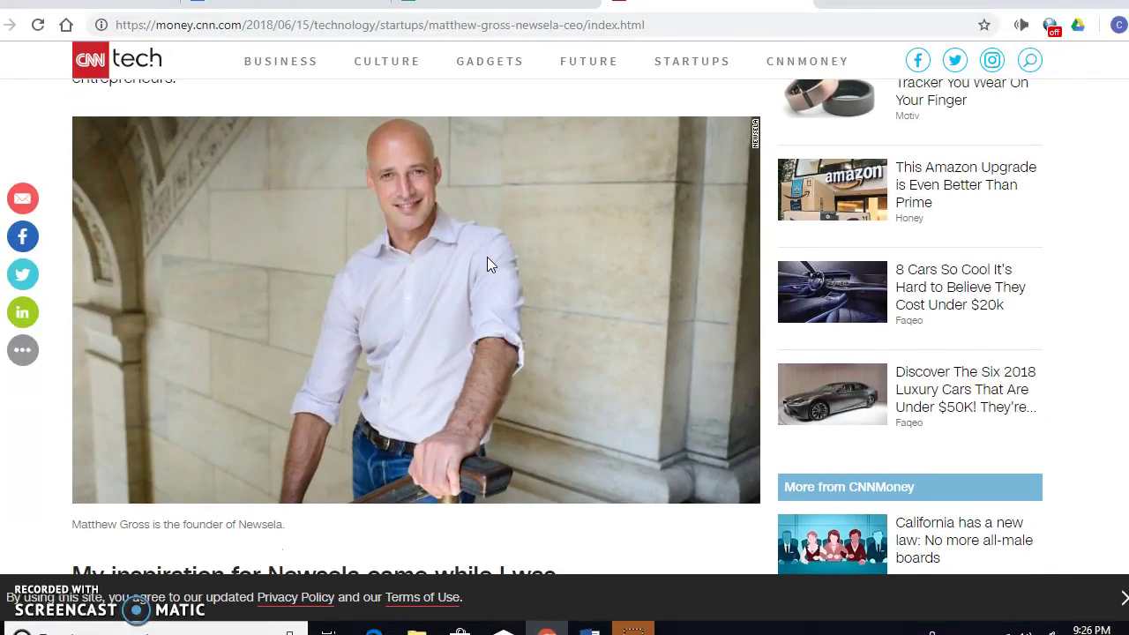
scroll(489, 265, "up", 5)
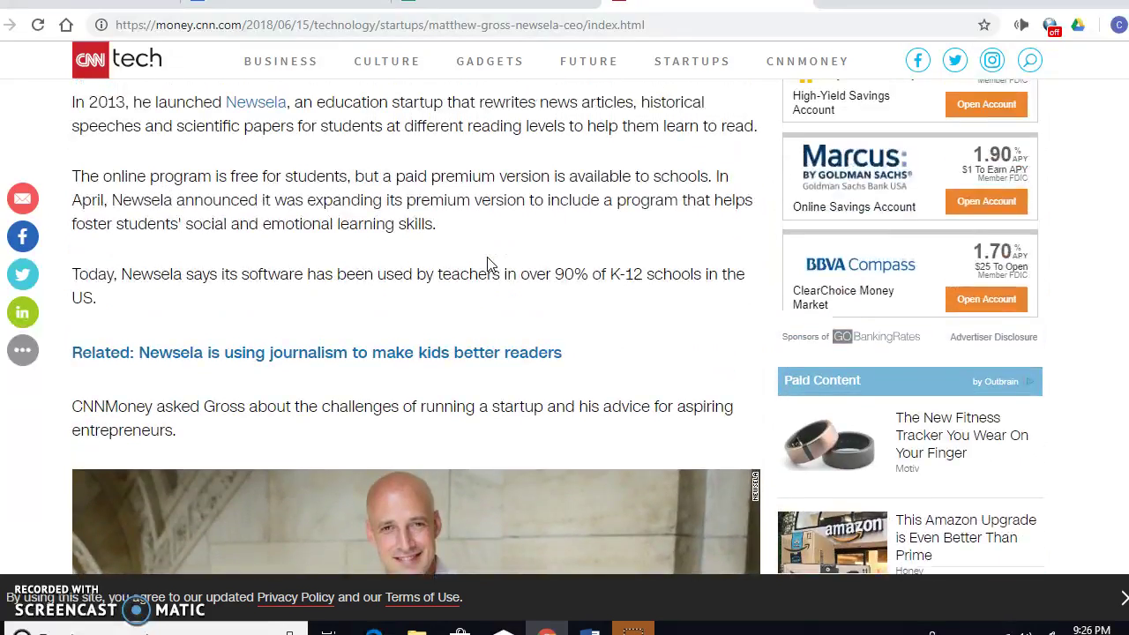
scroll(490, 265, "up", 3)
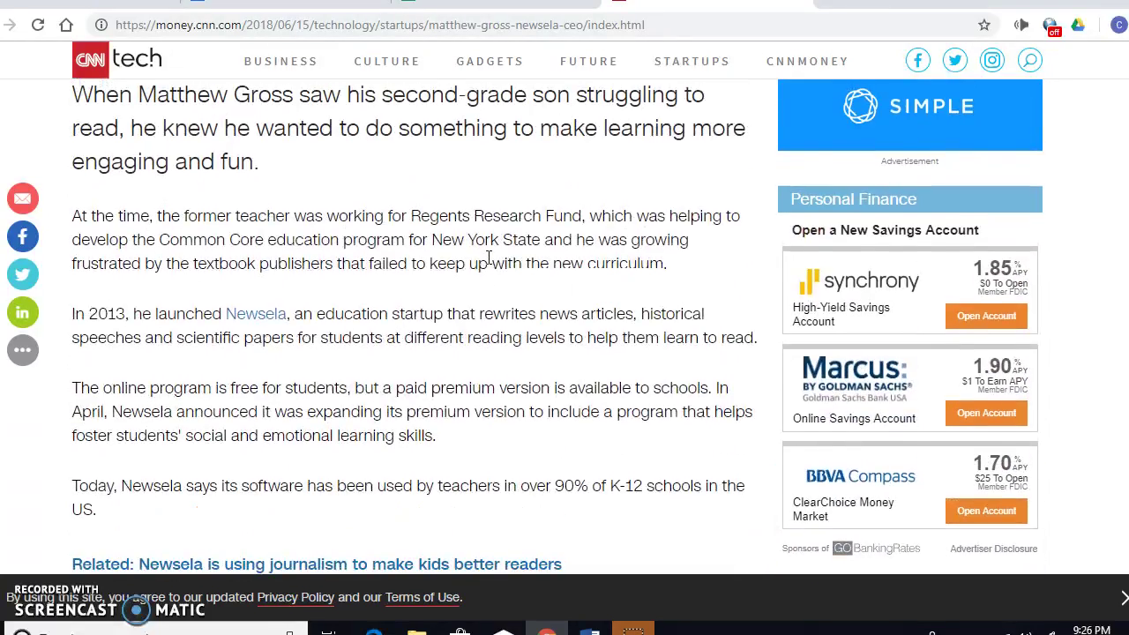
scroll(489, 261, "up", 1)
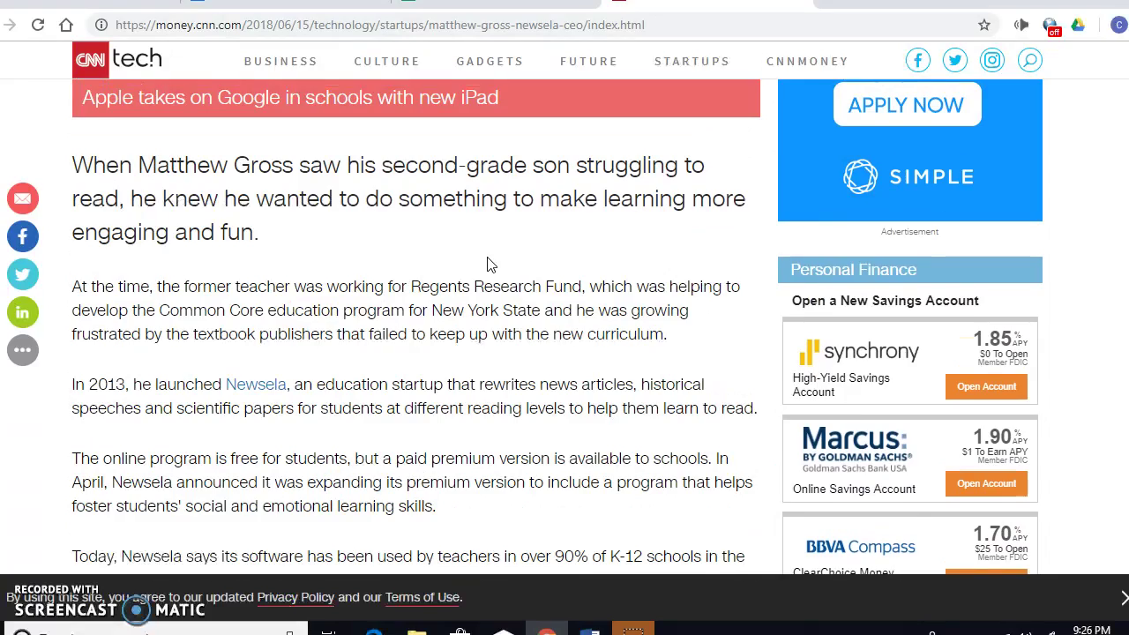
- Examine the CNN article's section on the founder's inspiration for Newsela and his photo above it
scroll(489, 264, "down", 9)
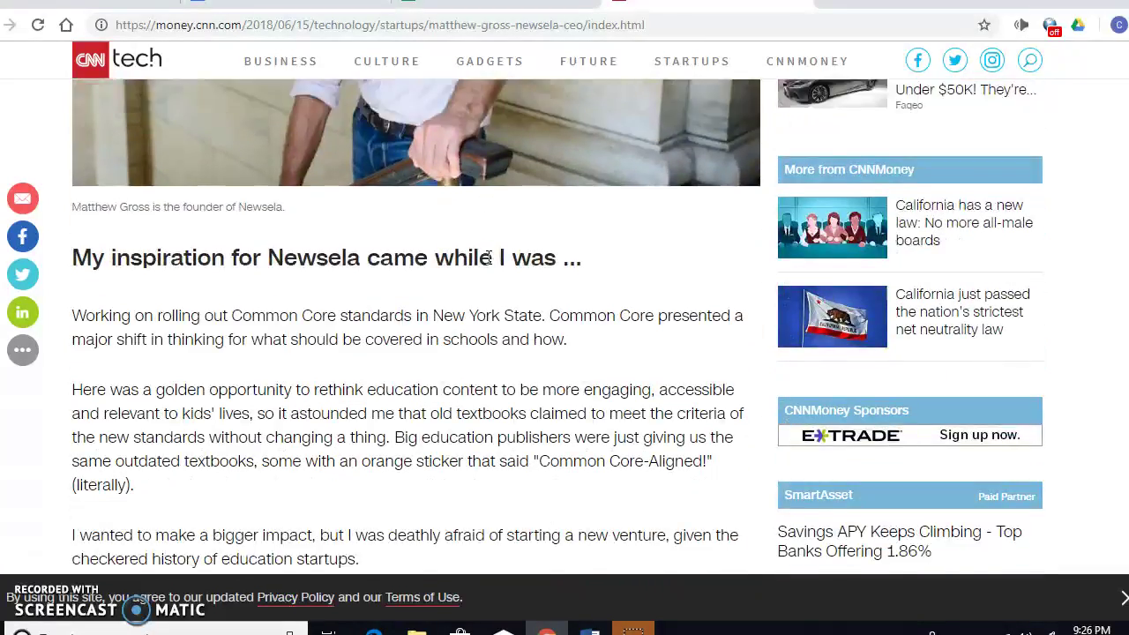
scroll(490, 261, "down", 5)
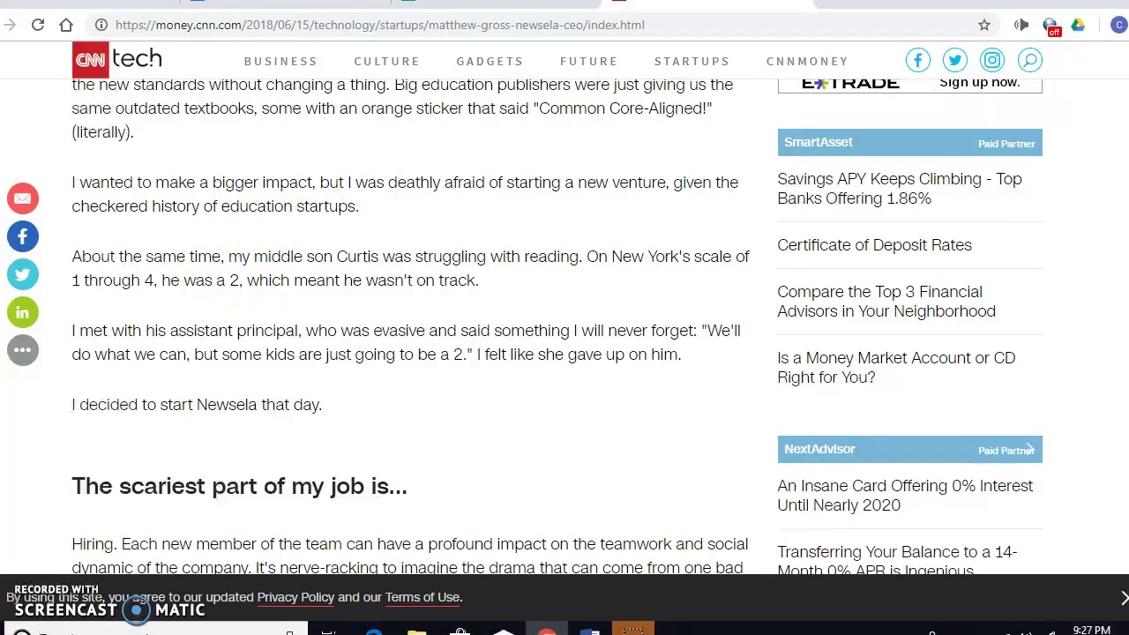
scroll(557, 326, "up", 4)
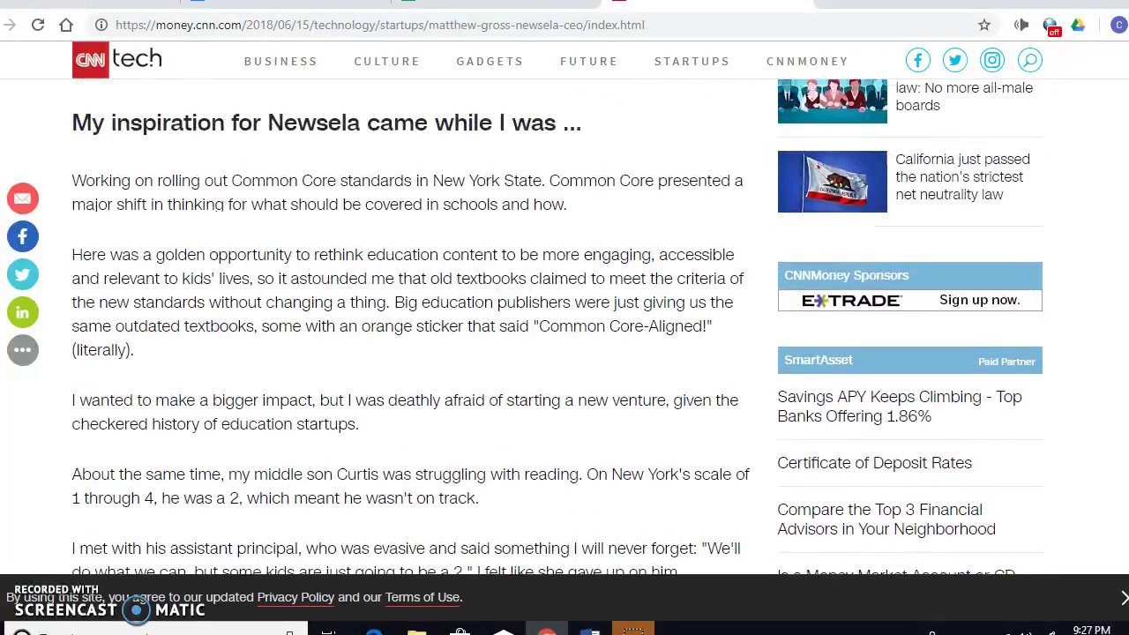
scroll(557, 327, "up", 4)
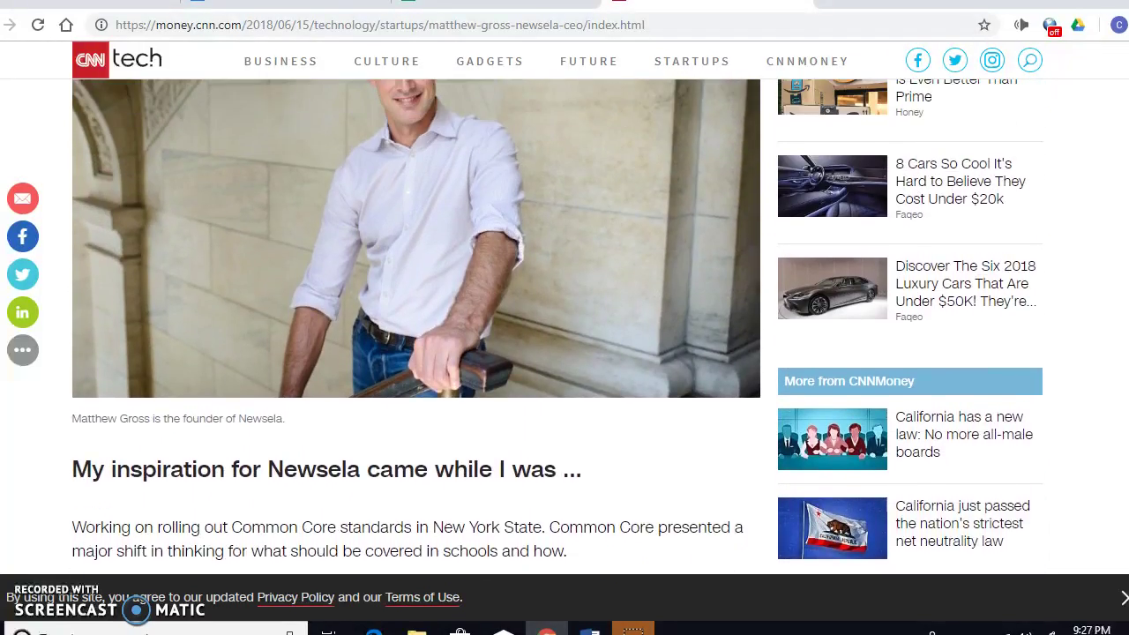
scroll(557, 326, "up", 1)
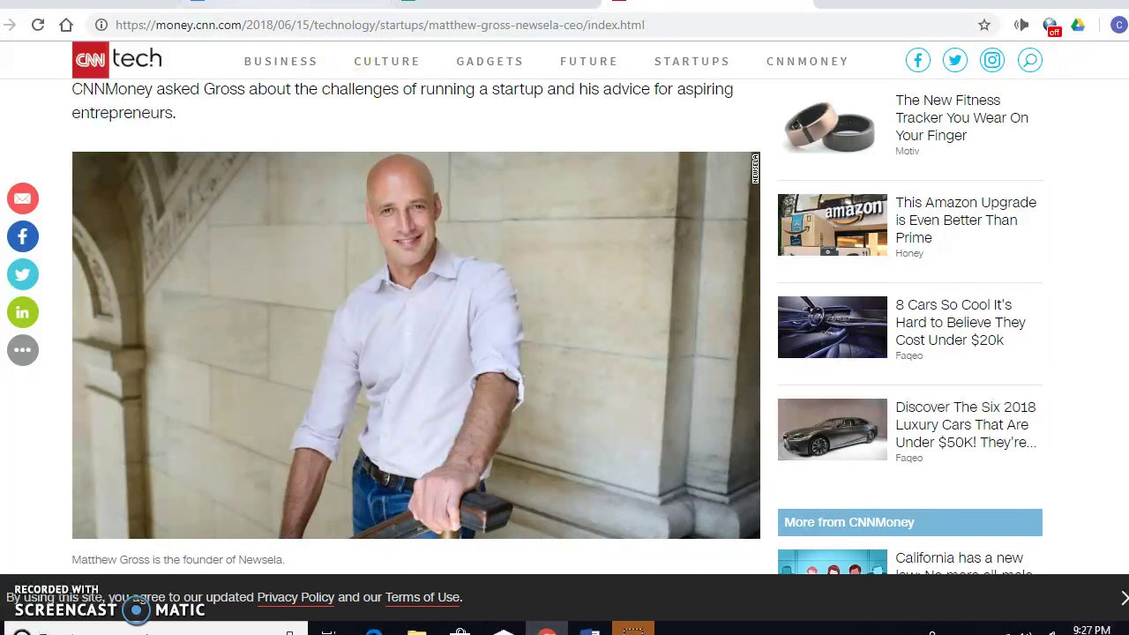
- Return to the "Mockingjay" salute article on Newsela and open a new assignment for it, reviewing the assignment form
left_click(265, 4)
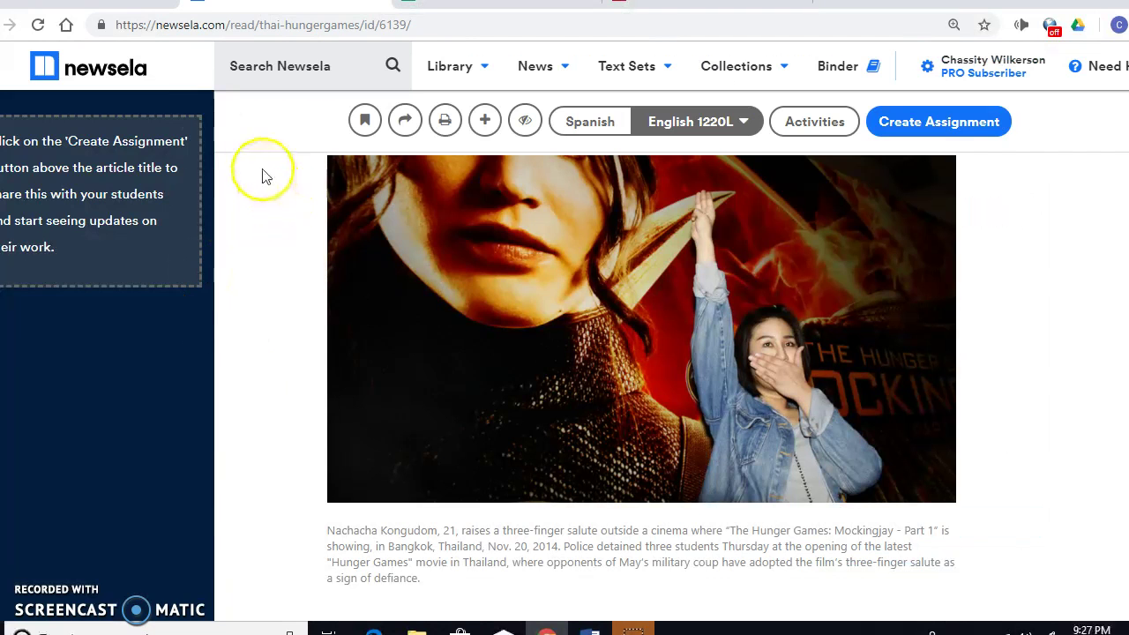
scroll(259, 162, "up", 5)
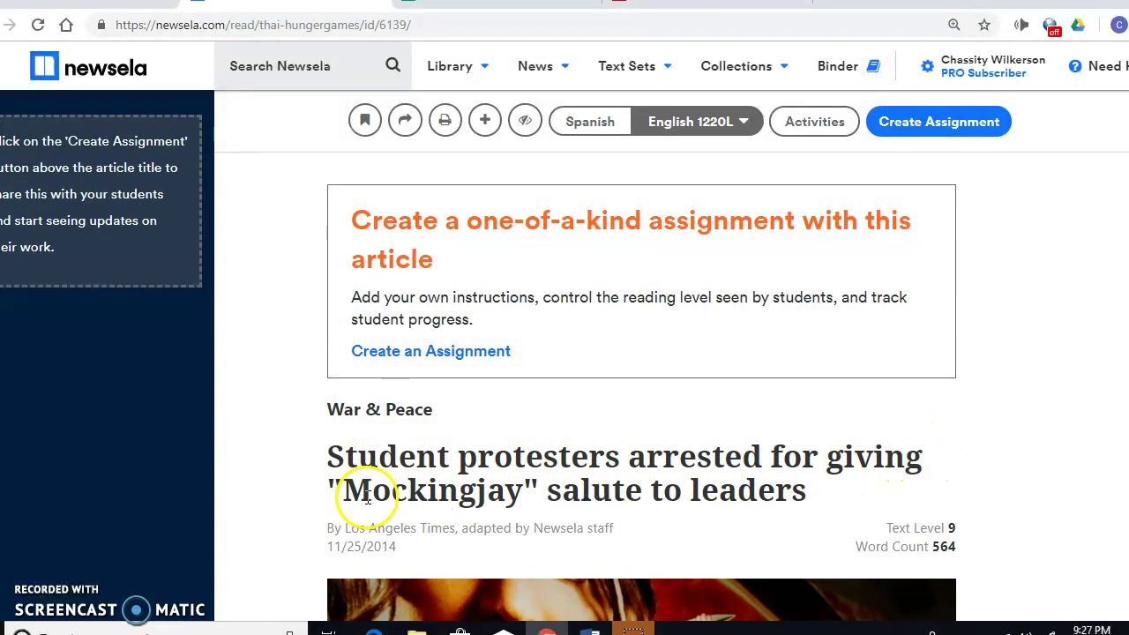
left_click(894, 124)
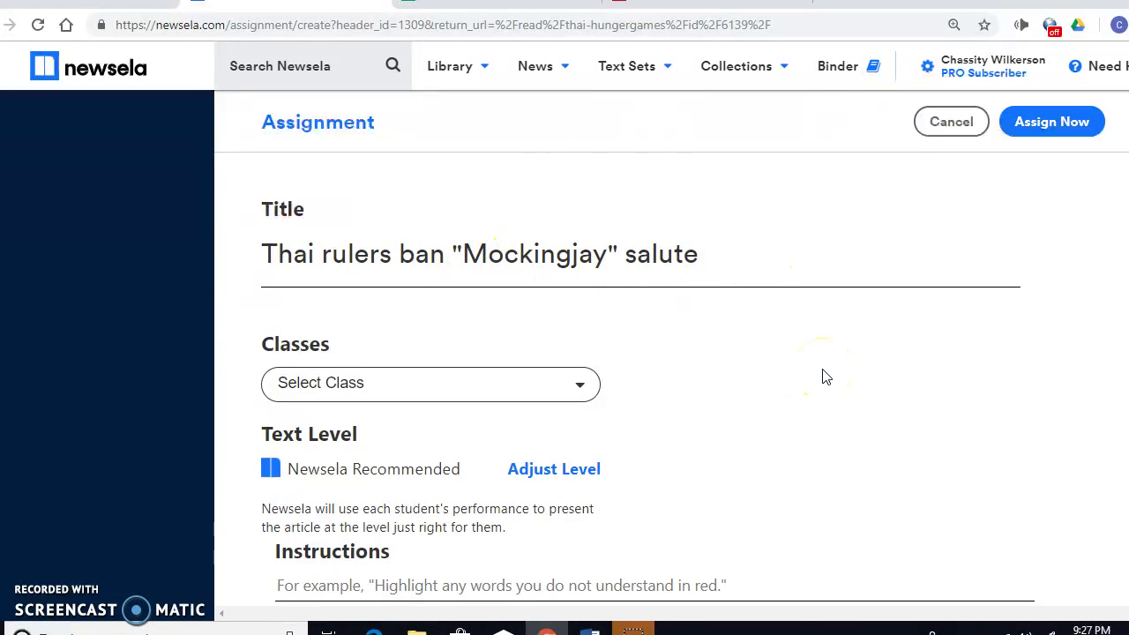
scroll(625, 352, "down", 5)
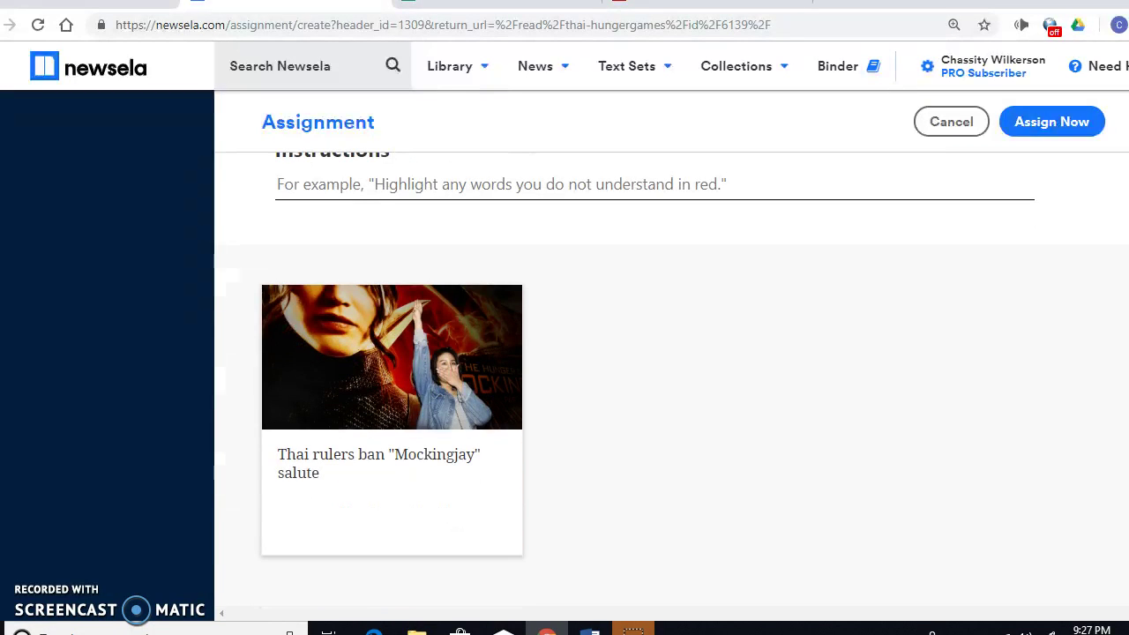
- Assign the "Mockingjay" salute article to the 2nd period ELA class
left_click(1028, 120)
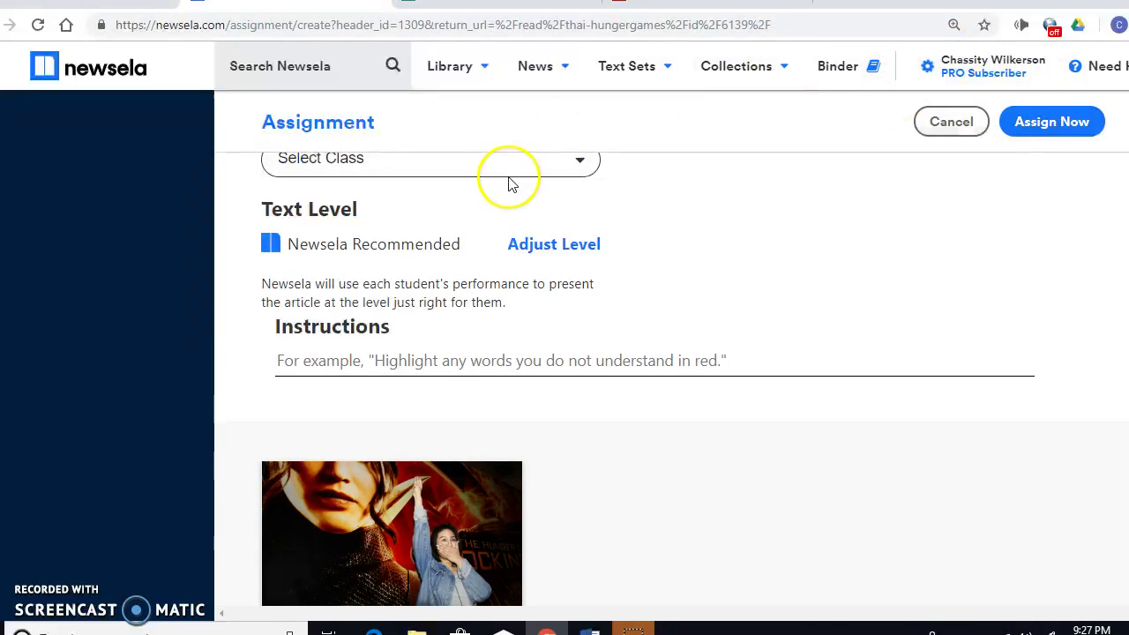
left_click(547, 167)
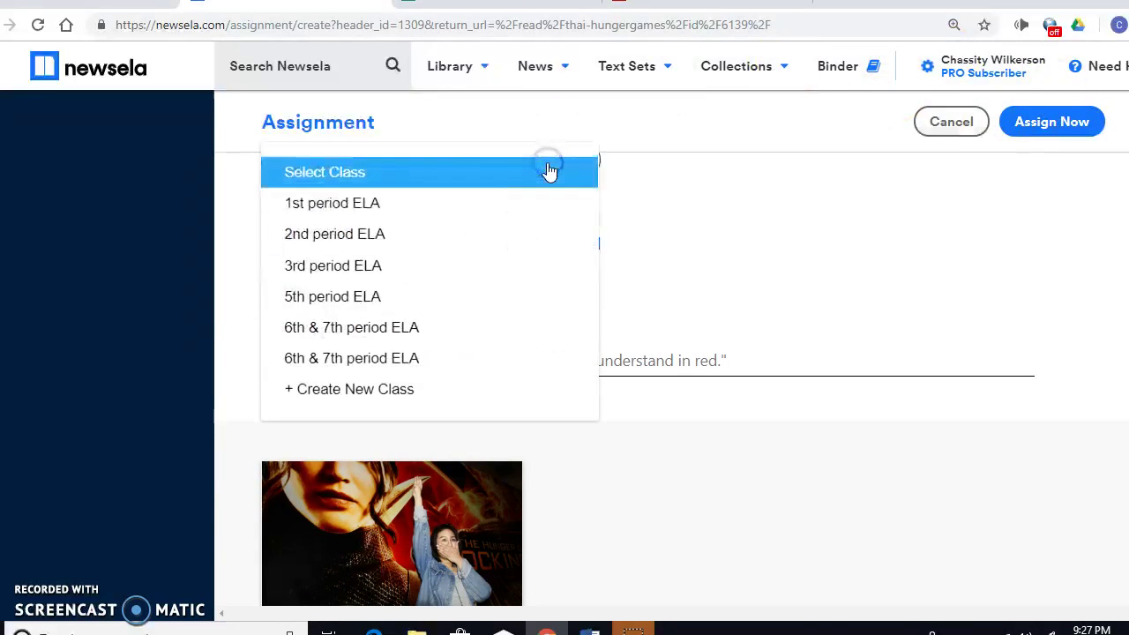
left_click(379, 238)
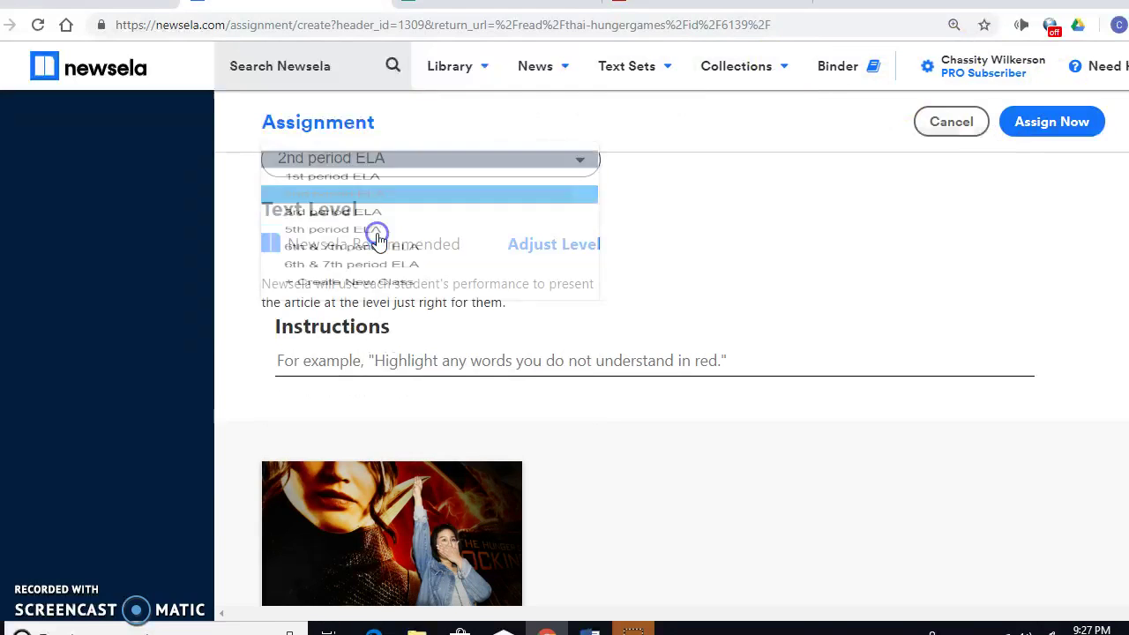
left_click(1010, 128)
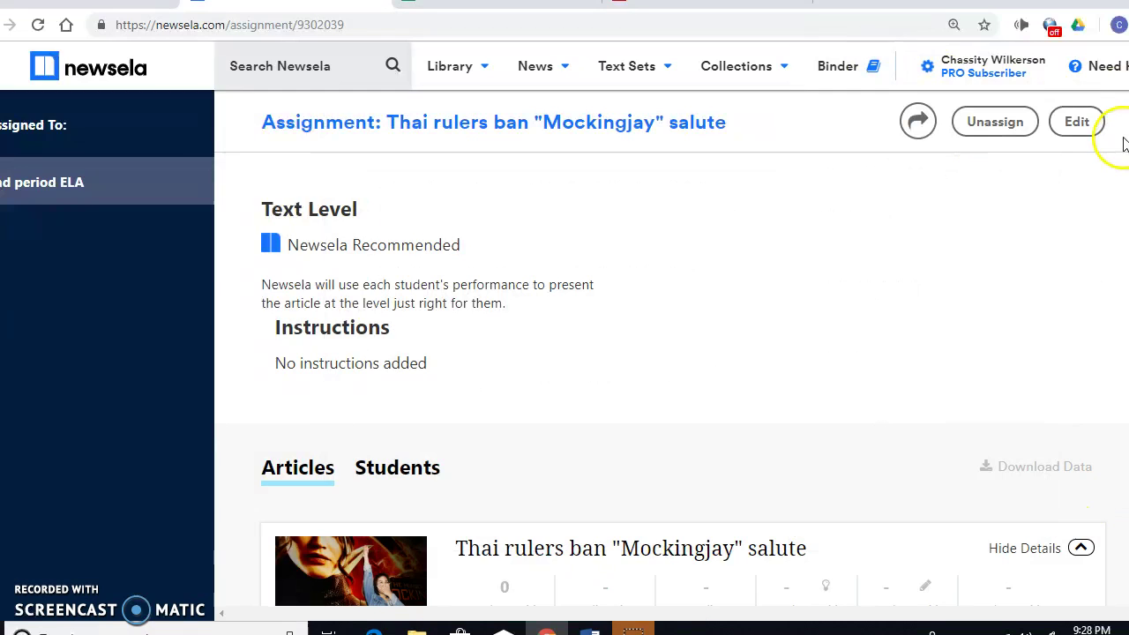
- Unassign the "Mockingjay" salute assignment and confirm its deletion
left_click(1008, 124)
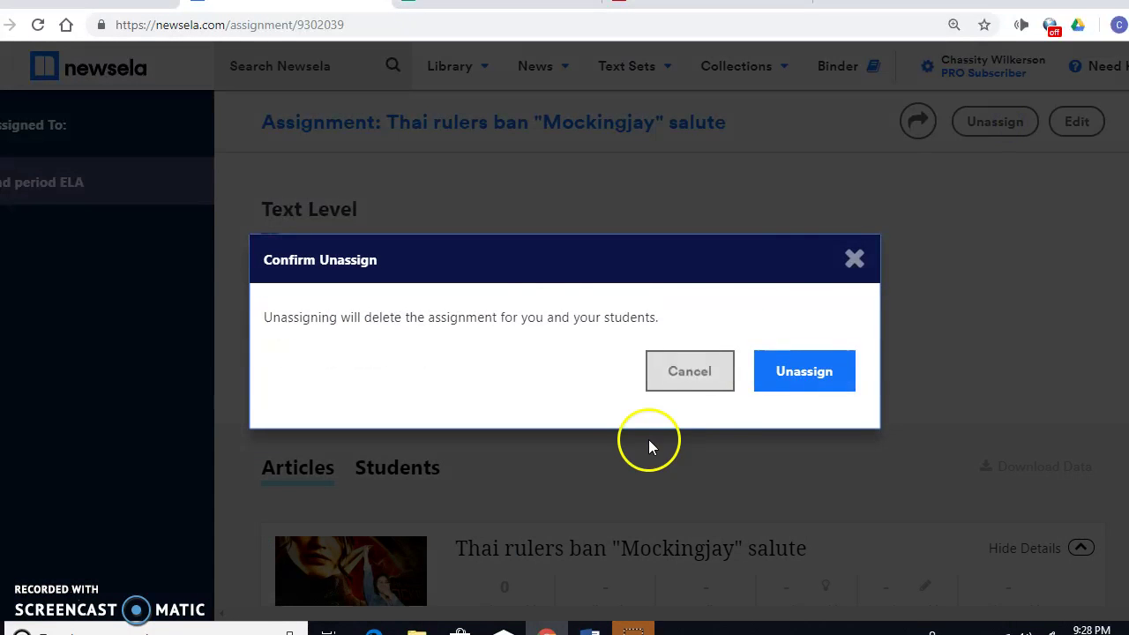
left_click(805, 375)
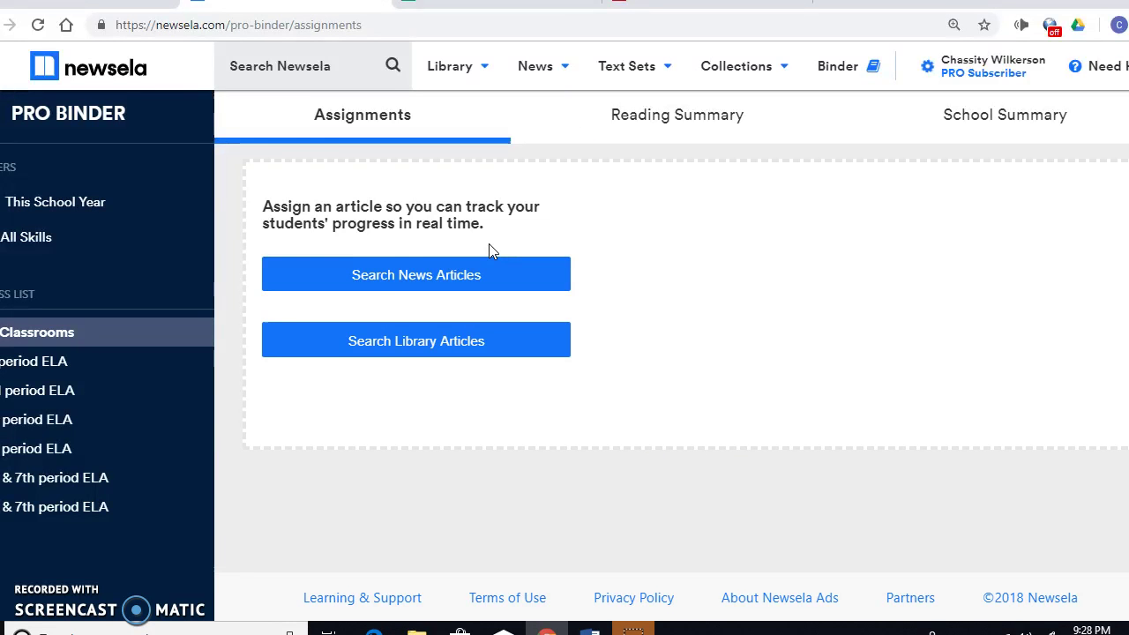
- Open the Science category of the news articles and open the article about hedgehogs shrinking in number in Britain
mouse_move(545, 76)
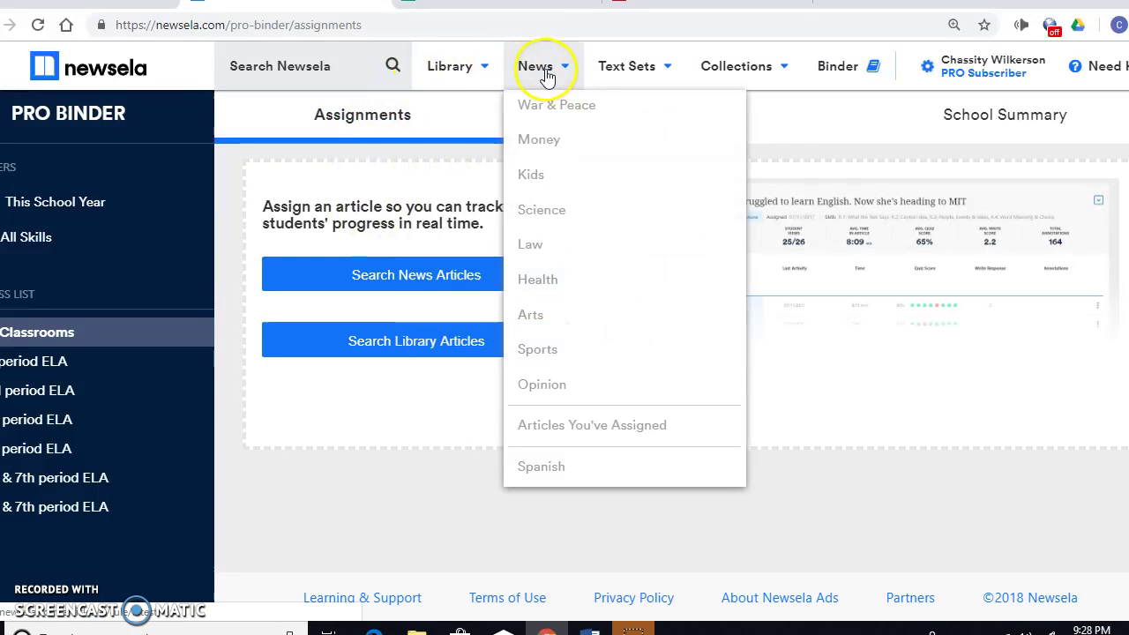
left_click(559, 221)
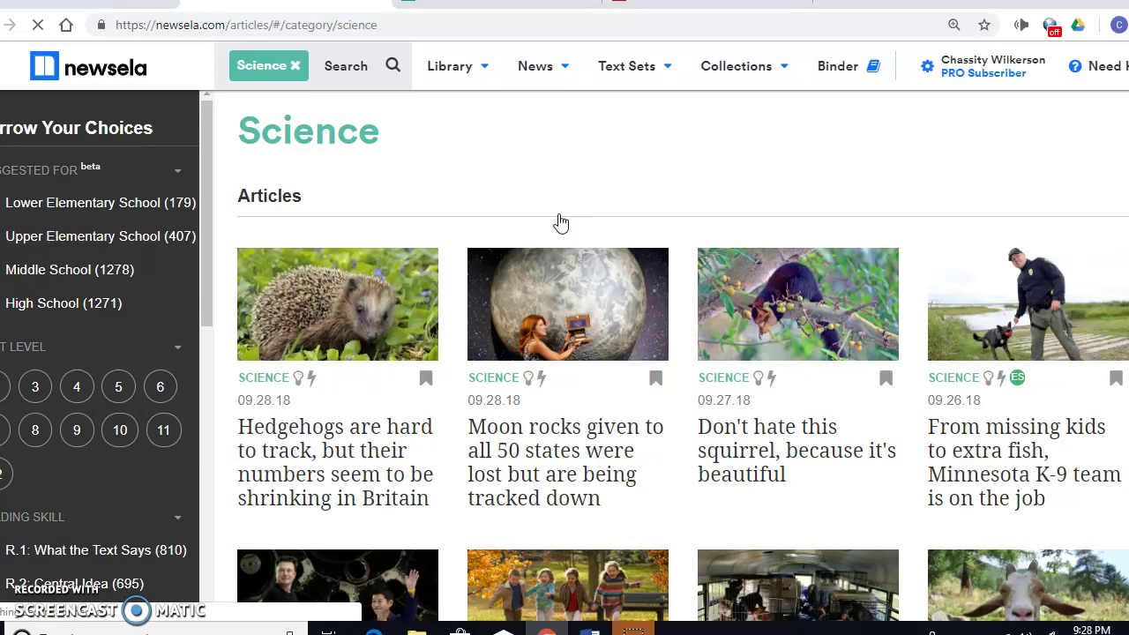
left_click(349, 433)
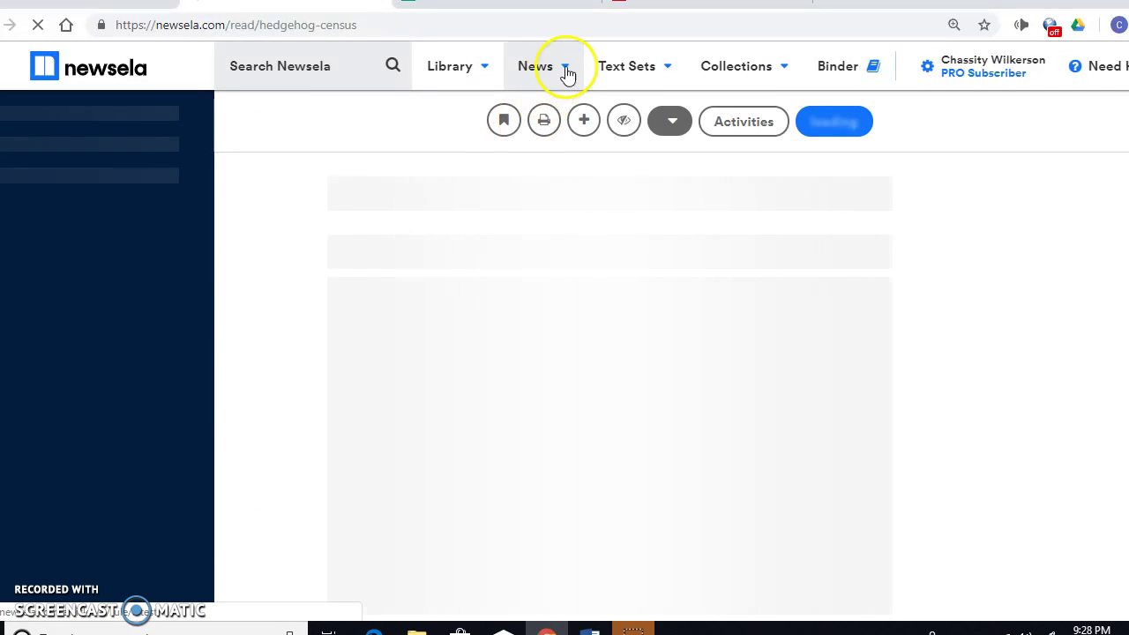
- Review the text set and print options for the hedgehog article, closing them without printing
left_click(550, 126)
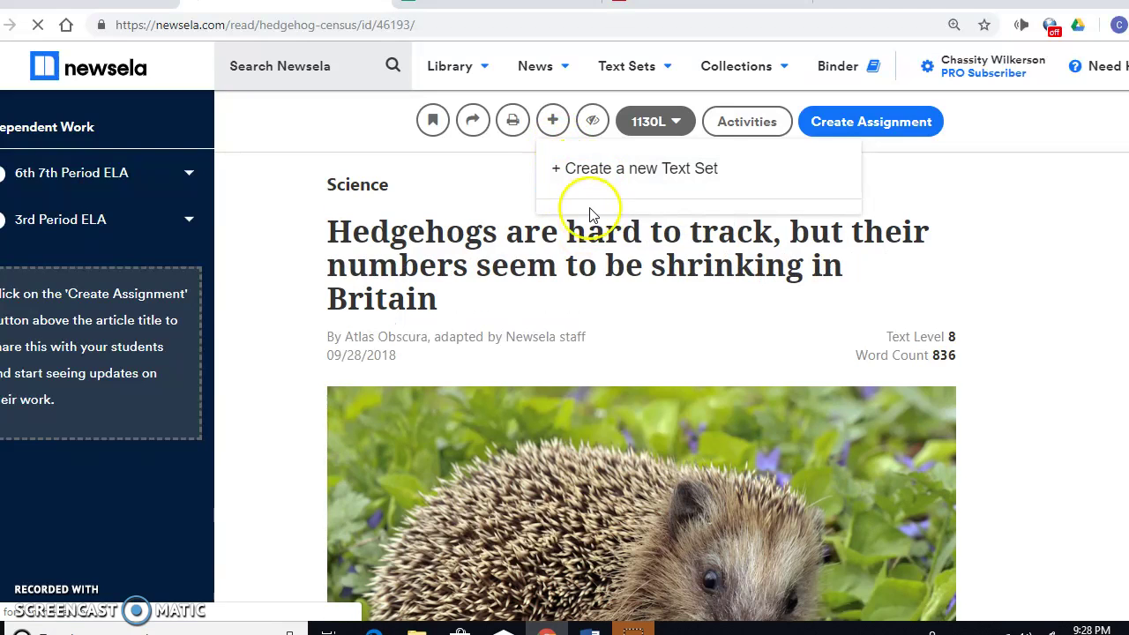
left_click(479, 184)
left_click(514, 124)
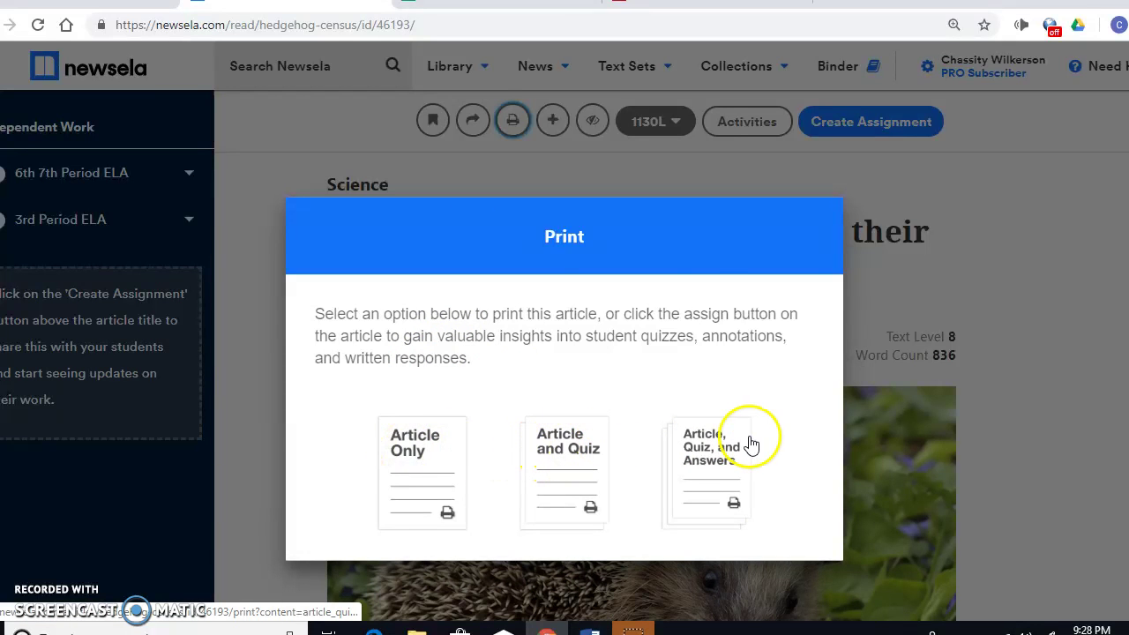
left_click(995, 298)
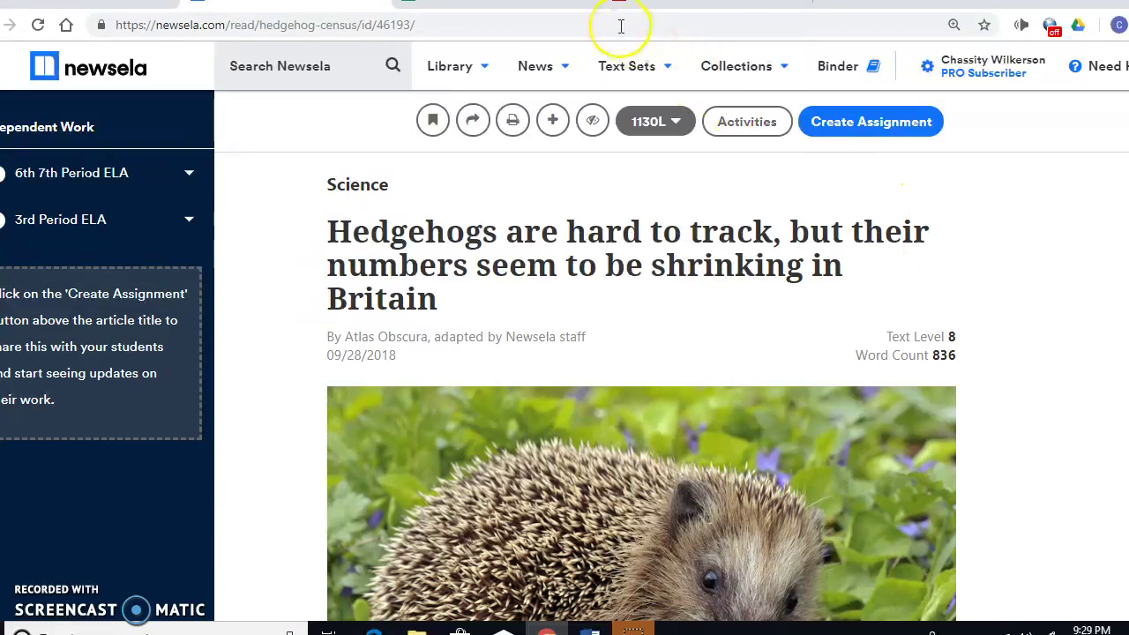
left_click(518, 67)
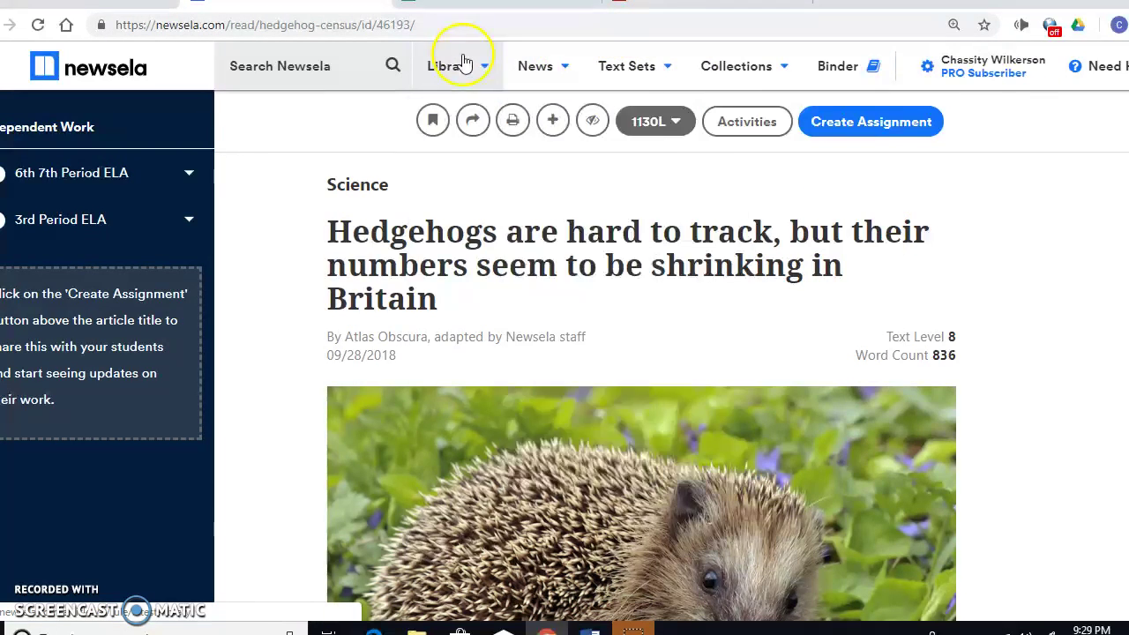
mouse_move(464, 63)
mouse_move(529, 75)
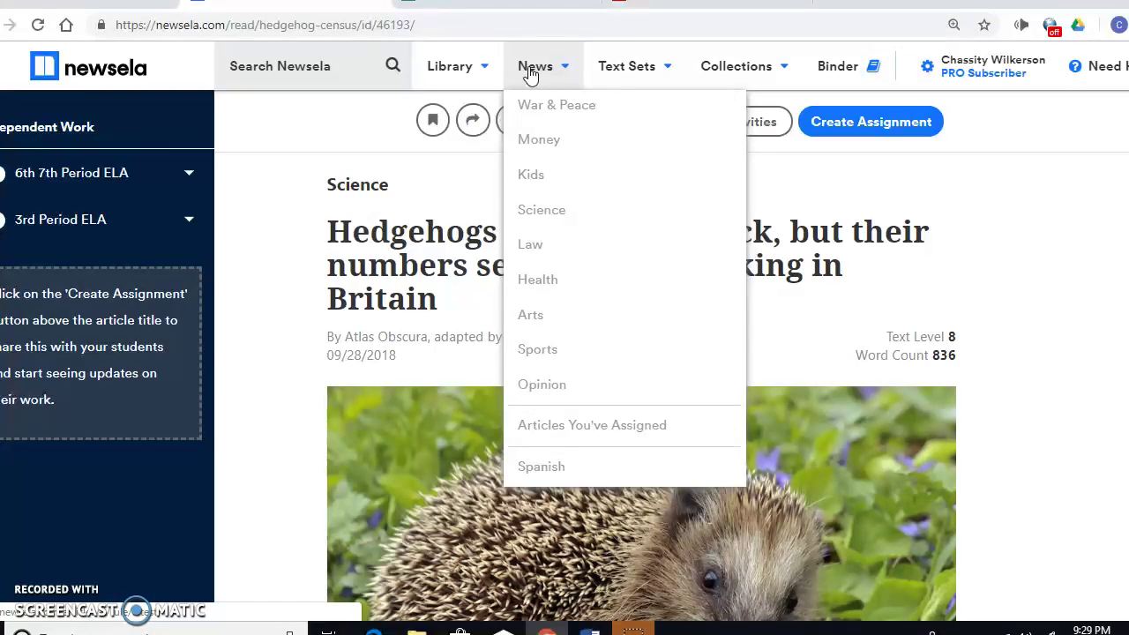
left_click(533, 68)
left_click(327, 135)
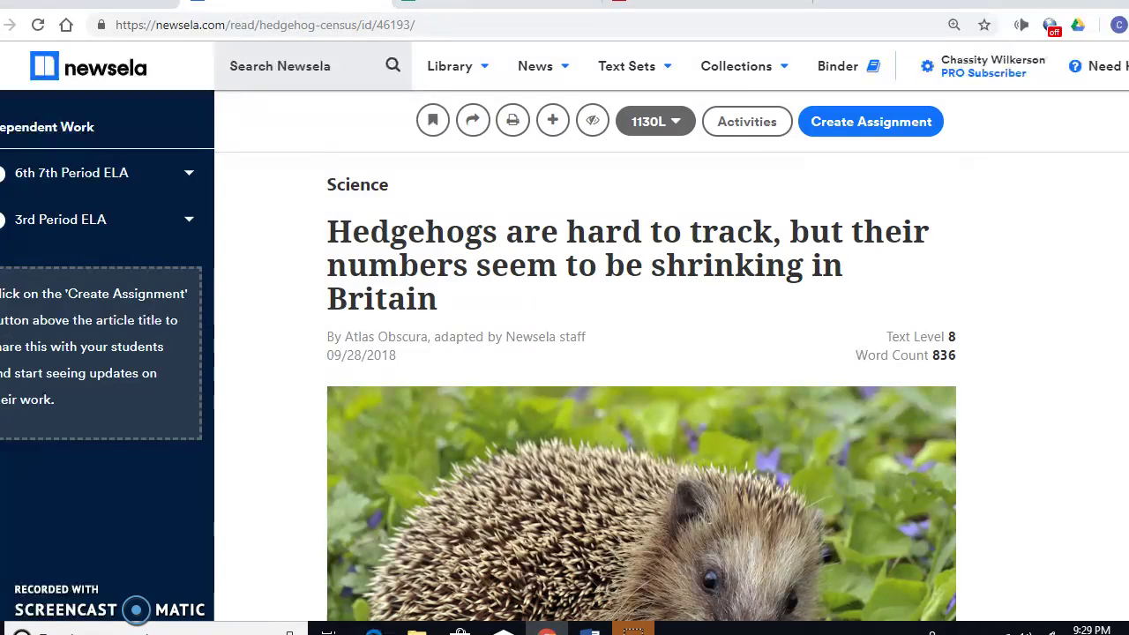
left_click(542, 67)
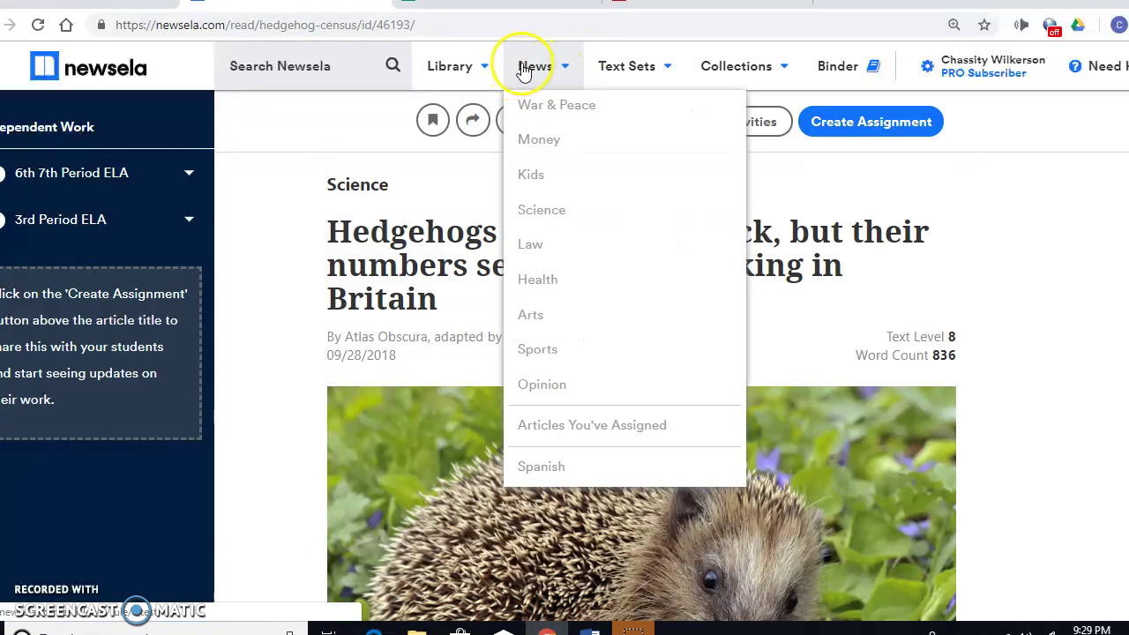
left_click(535, 67)
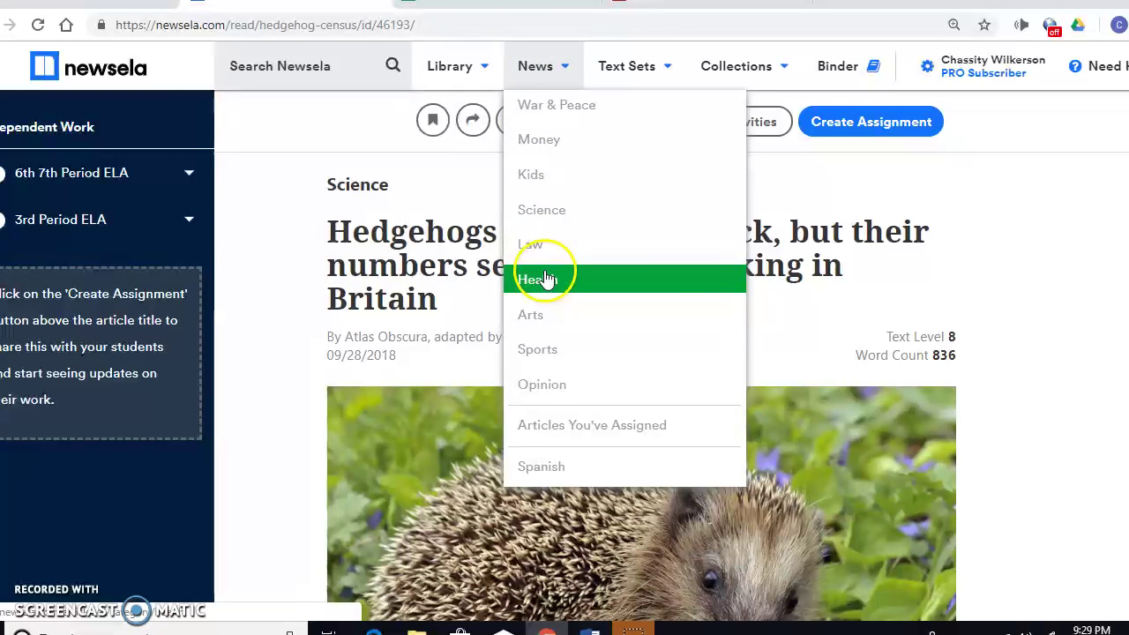
left_click(262, 75)
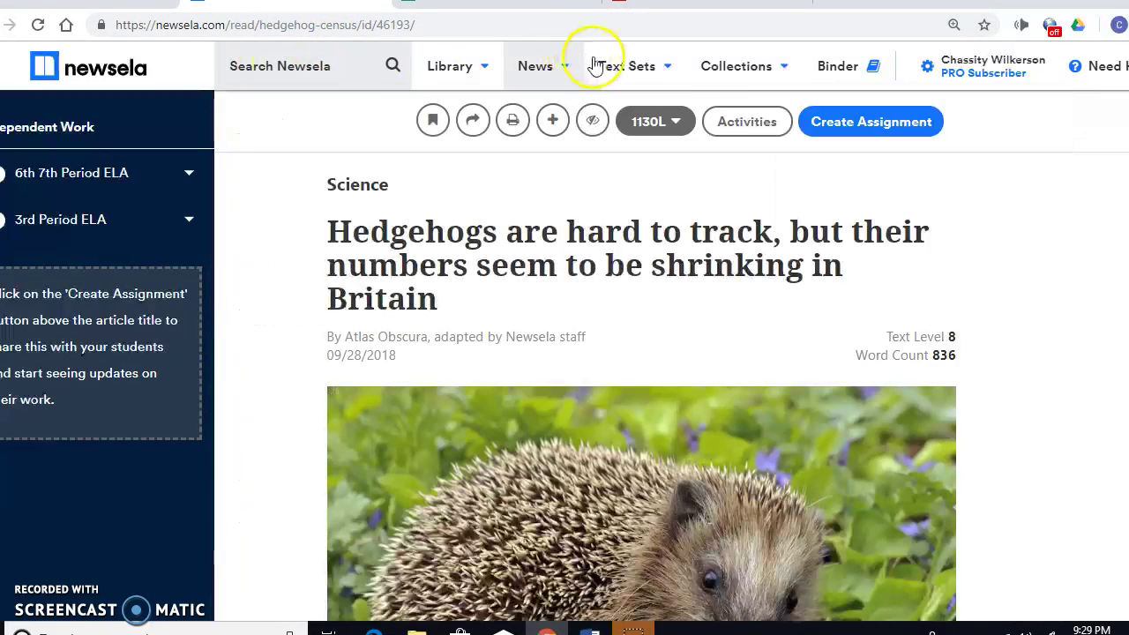
- Open the Opinion category of the news articles and browse its article list
mouse_move(531, 69)
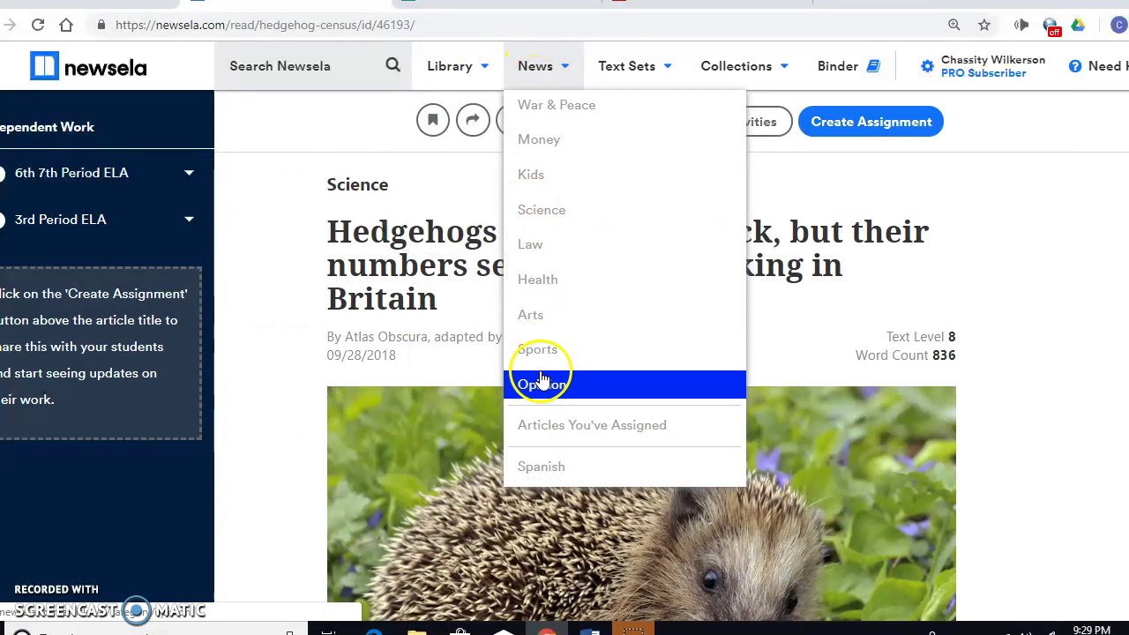
left_click(542, 381)
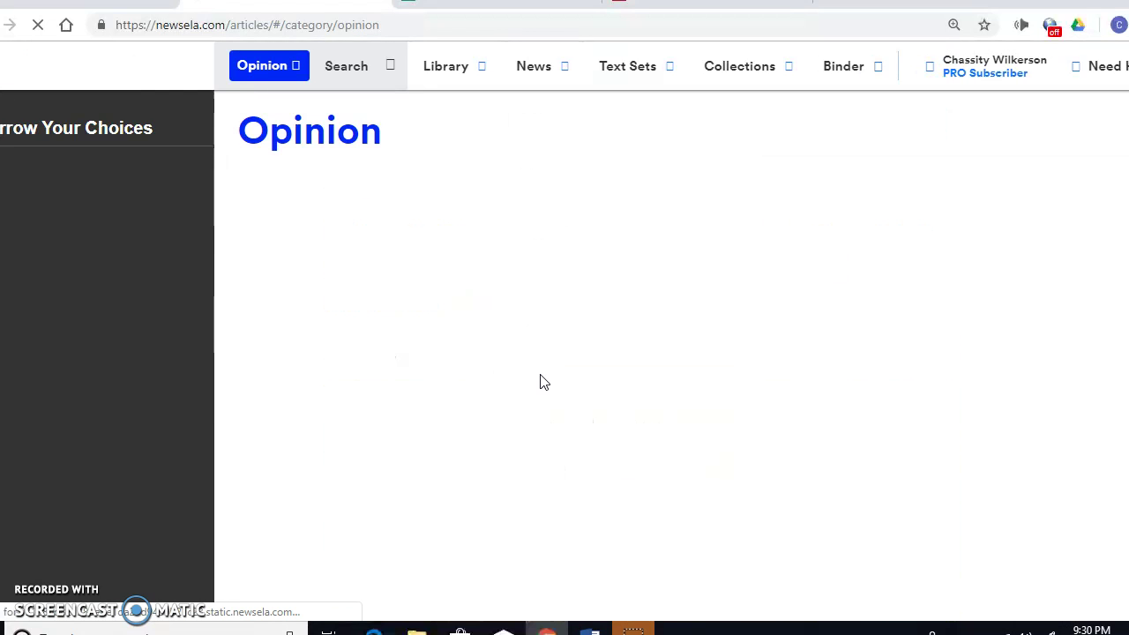
left_click(545, 176)
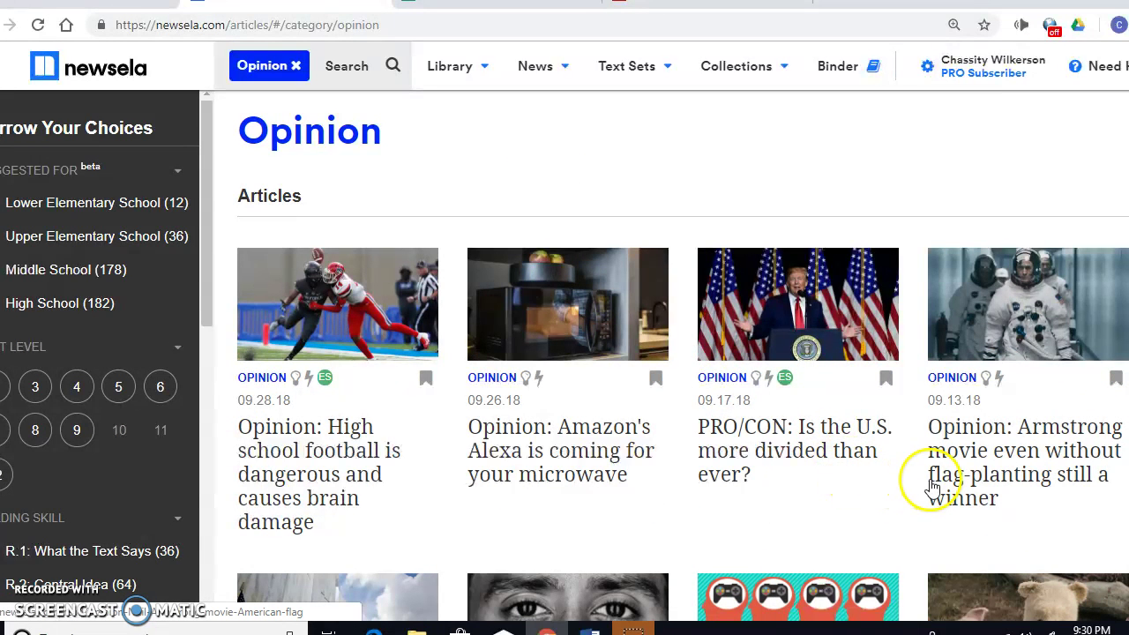
scroll(683, 356, "down", 4)
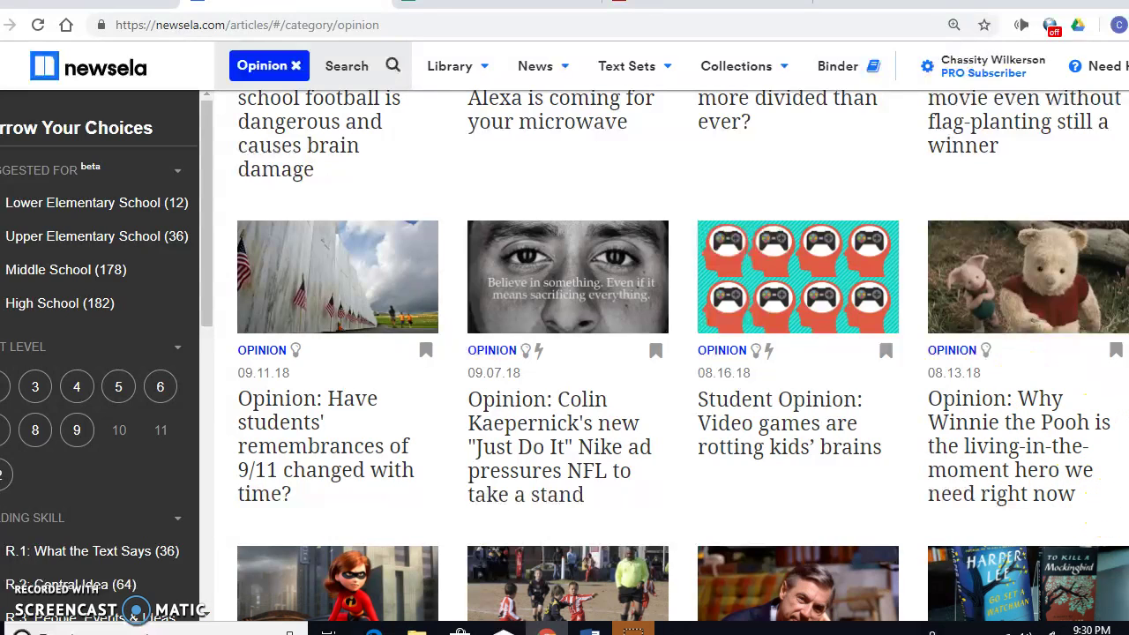
scroll(683, 355, "down", 3)
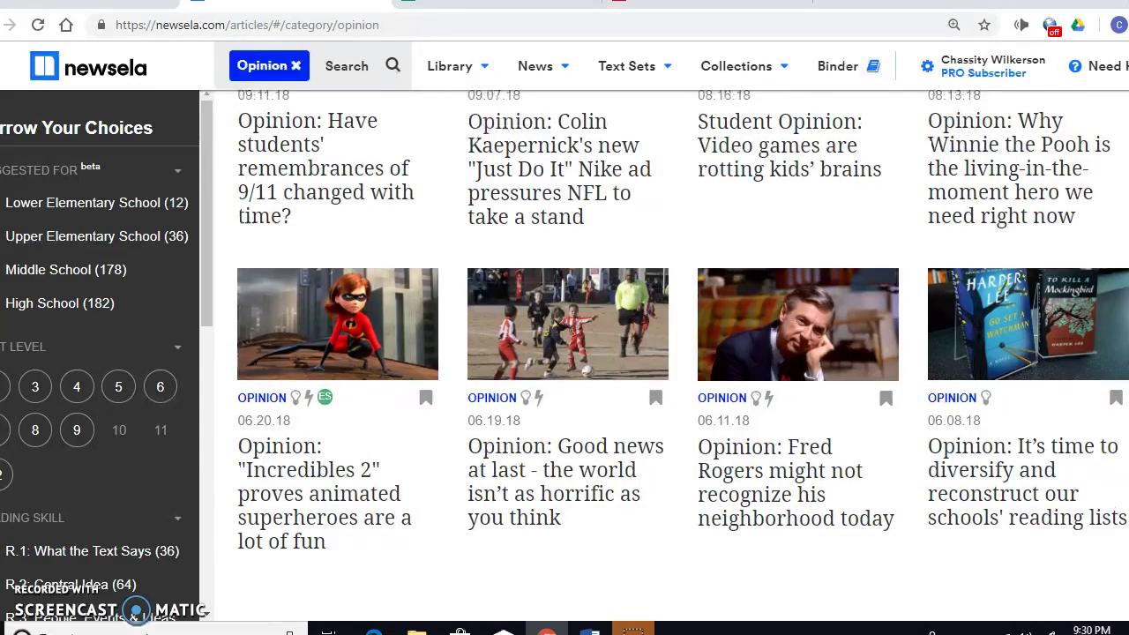
scroll(682, 335, "up", 3)
scroll(683, 335, "up", 4)
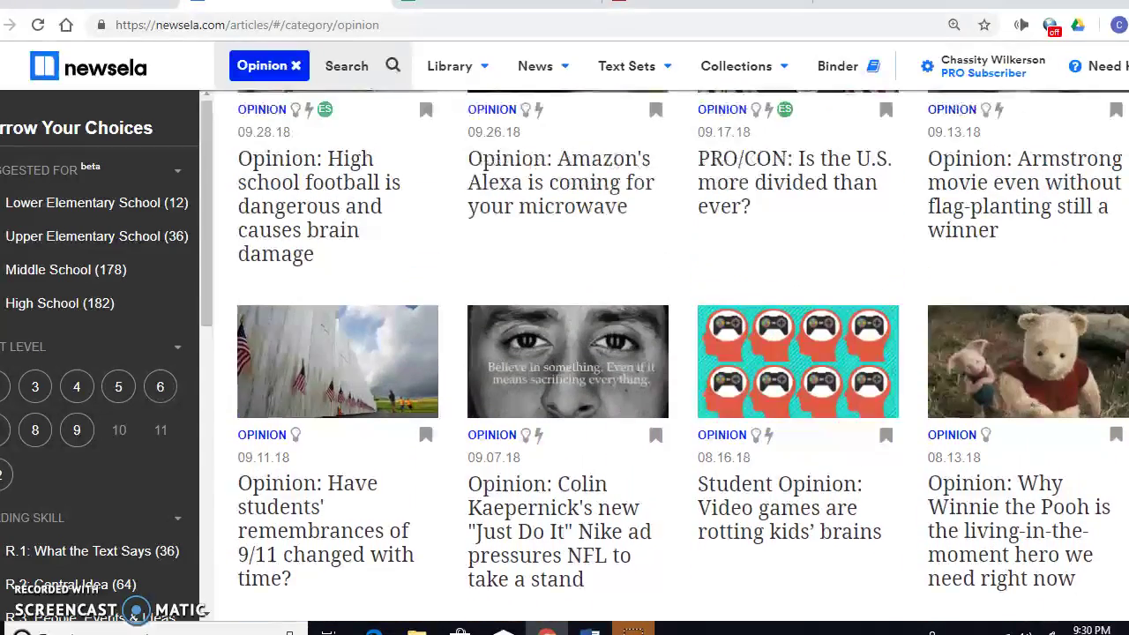
scroll(682, 335, "up", 1)
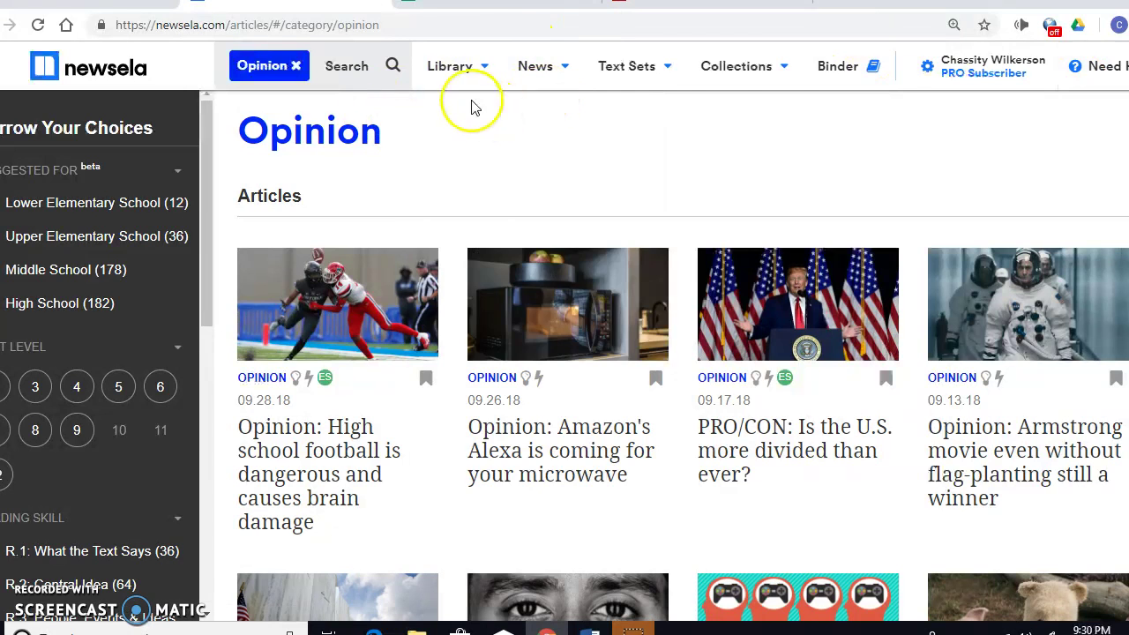
mouse_move(459, 75)
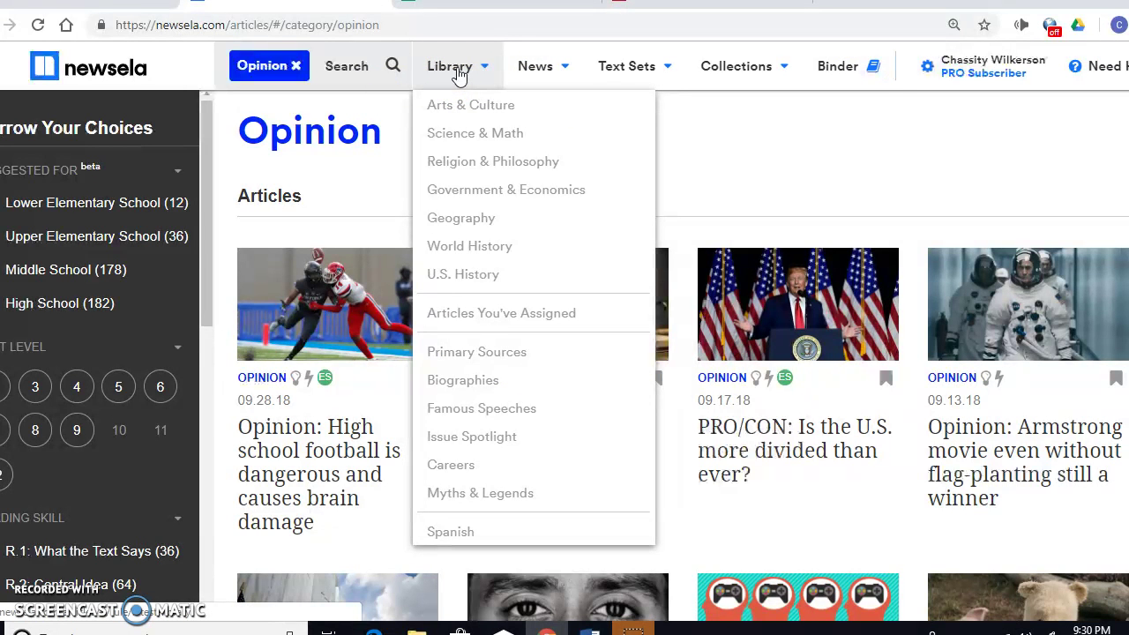
left_click(486, 75)
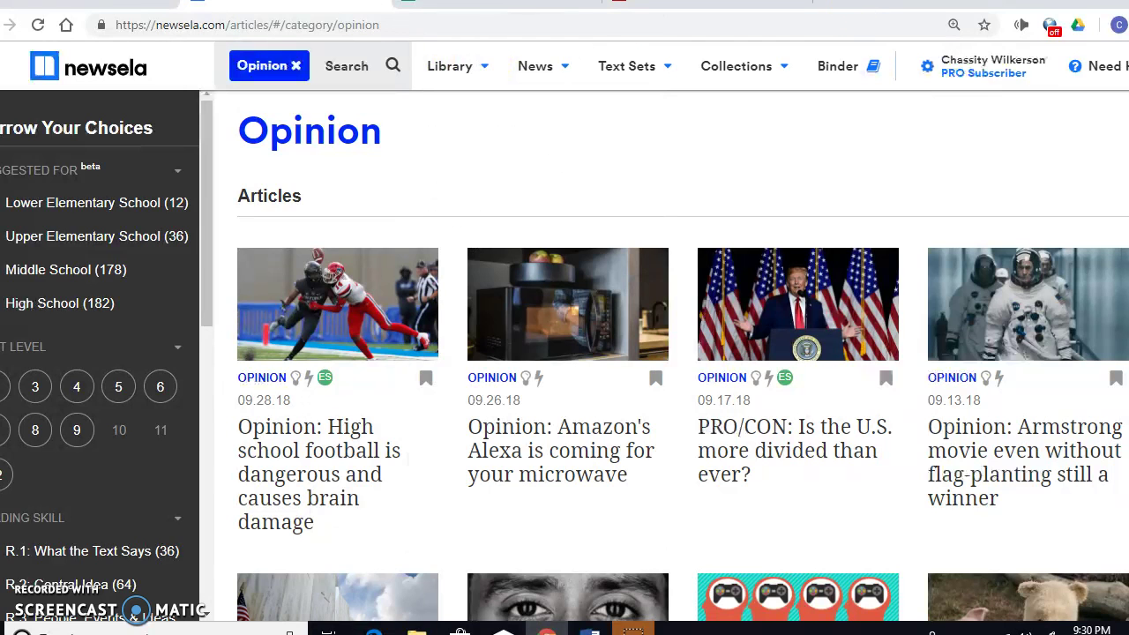
- Open the class settings and view the student invitation for 1st period ELA, closing it to look over the class list
mouse_move(1029, 55)
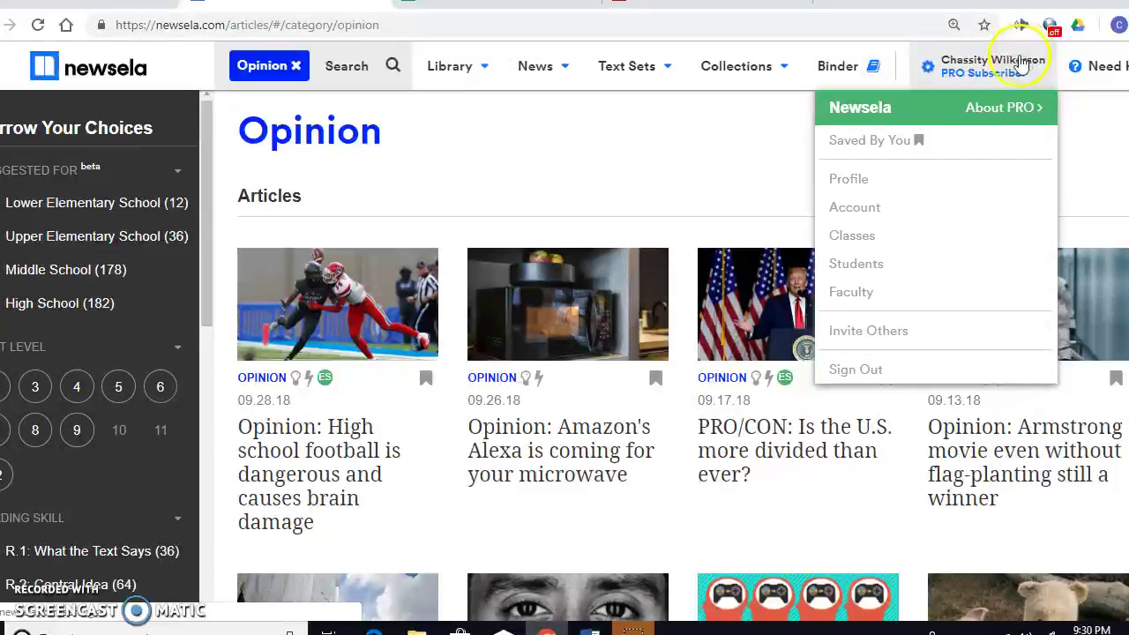
left_click(854, 247)
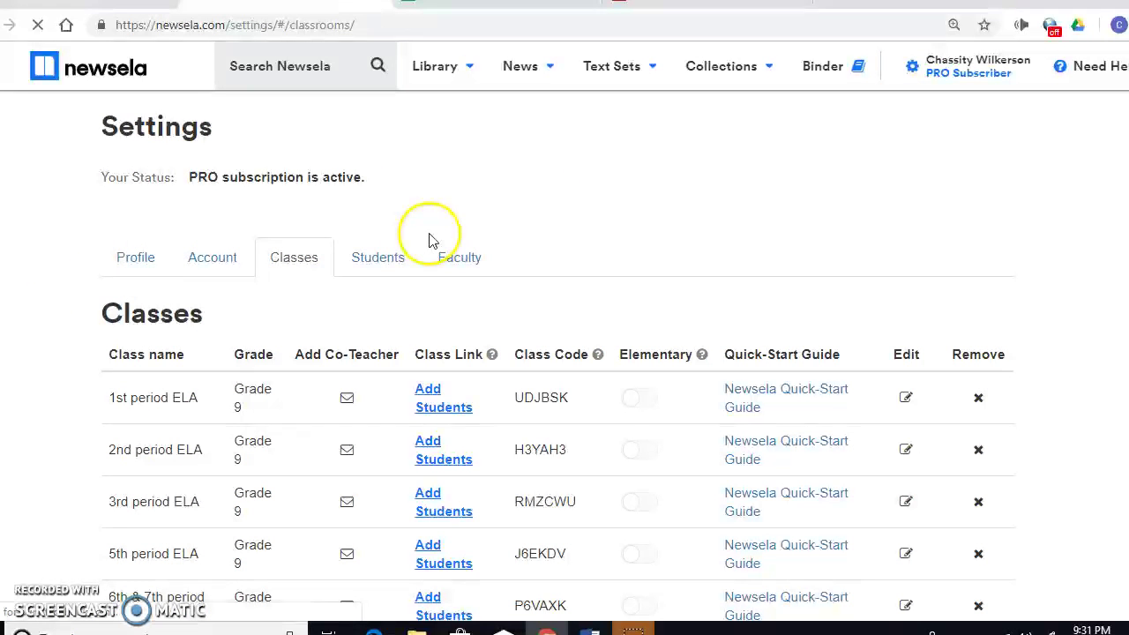
left_click(428, 398)
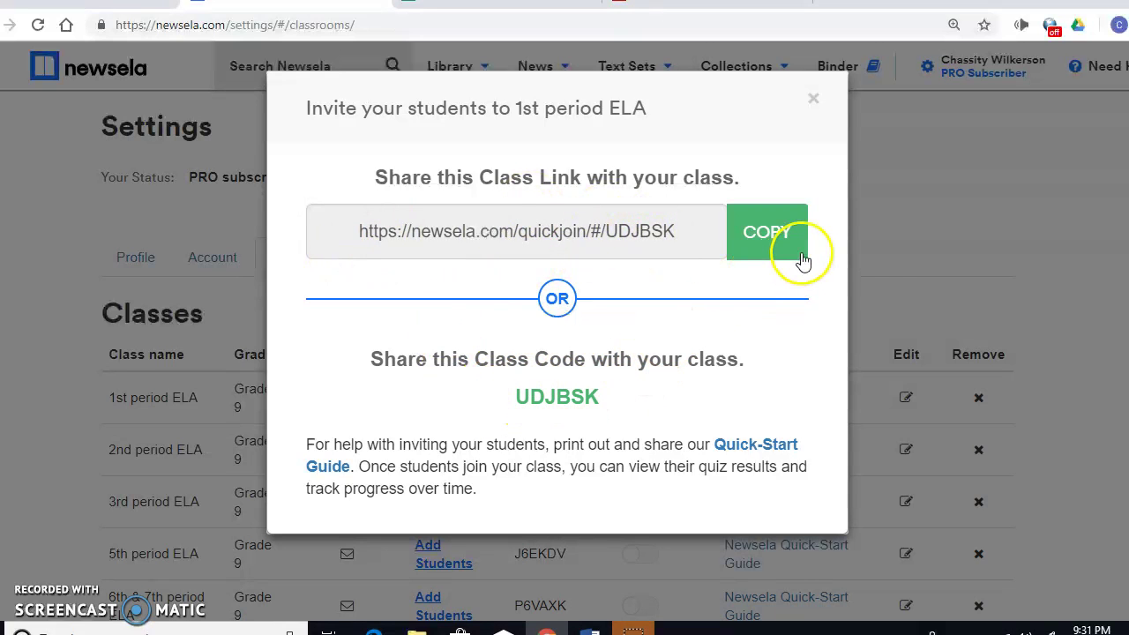
left_click(900, 239)
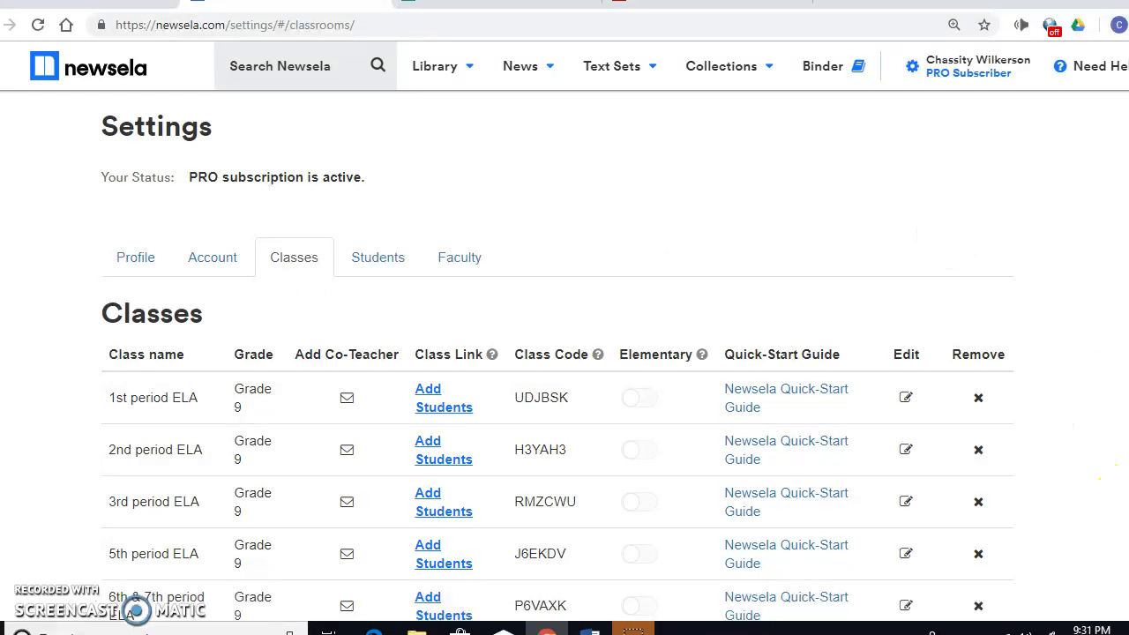
scroll(564, 353, "down", 1)
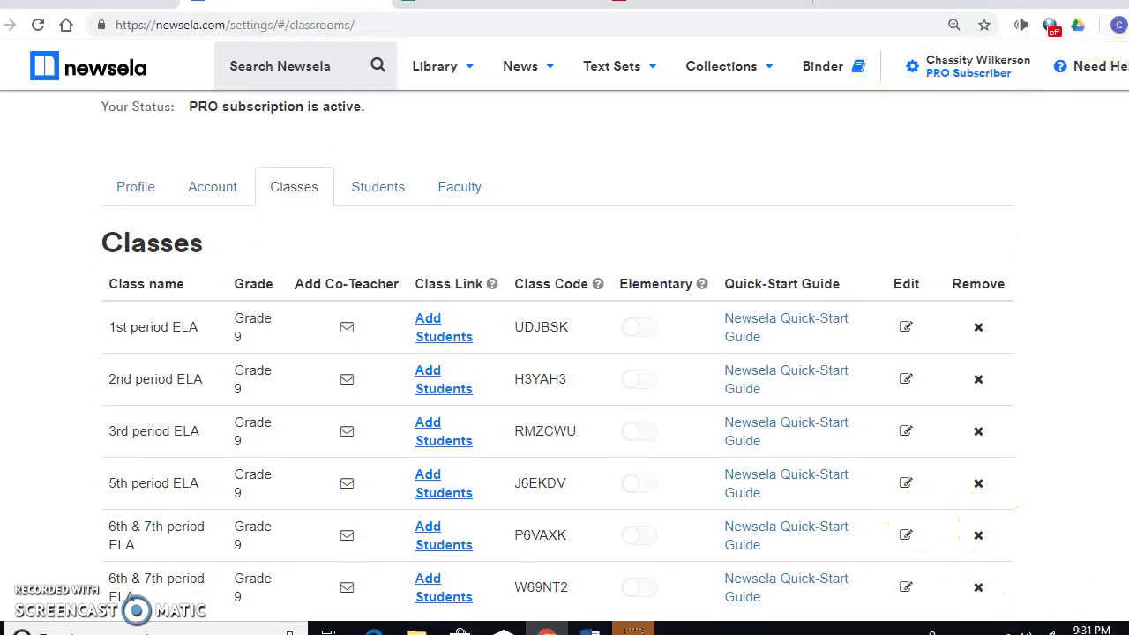
scroll(1125, 70, "up", 1)
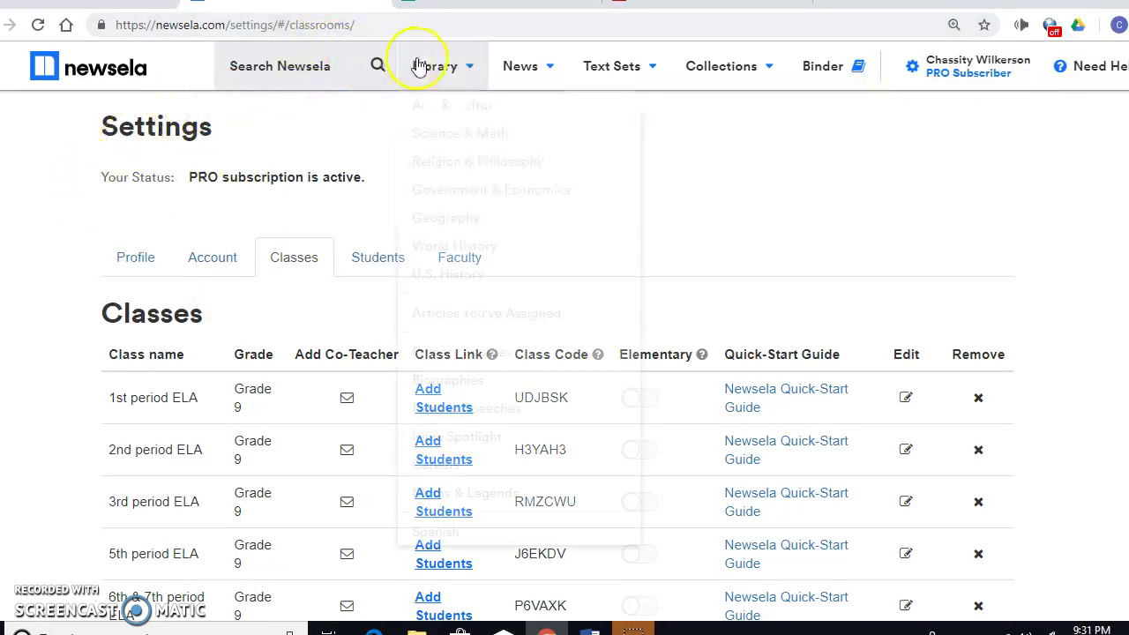
- Open the Science & Math subject of the library and browse its articles
mouse_move(524, 68)
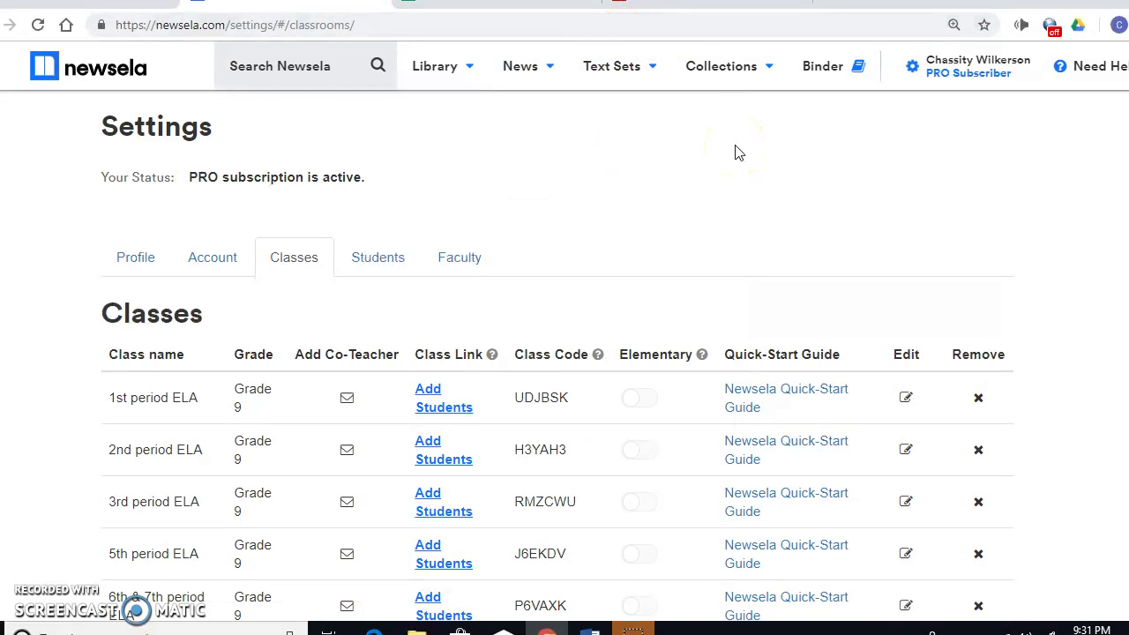
mouse_move(415, 78)
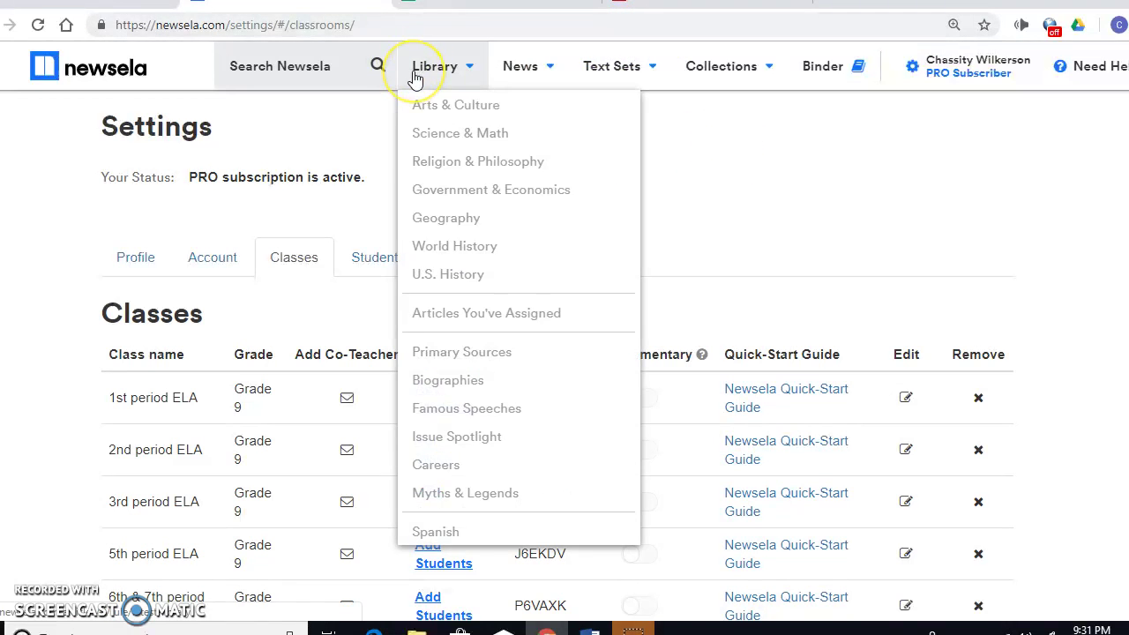
left_click(435, 134)
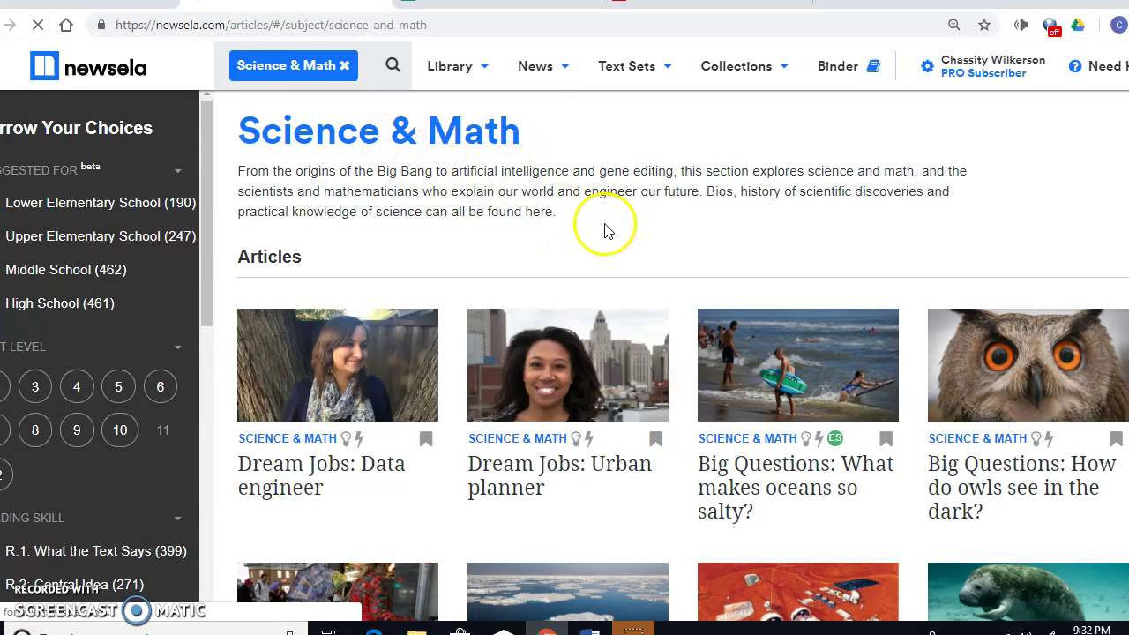
scroll(605, 231, "down", 1)
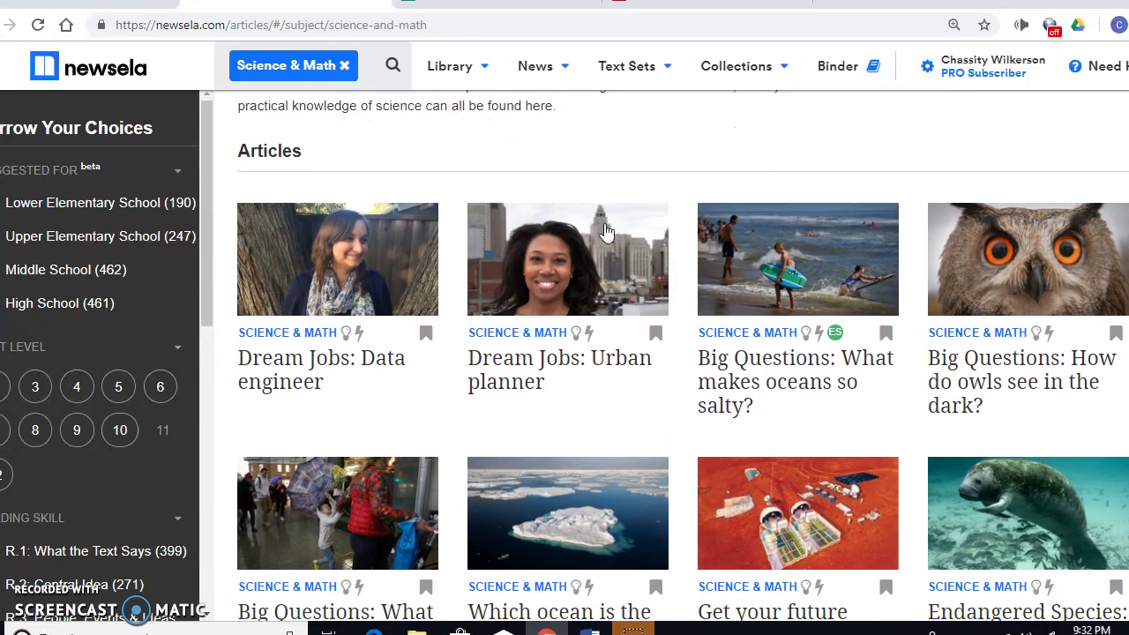
scroll(605, 231, "down", 1)
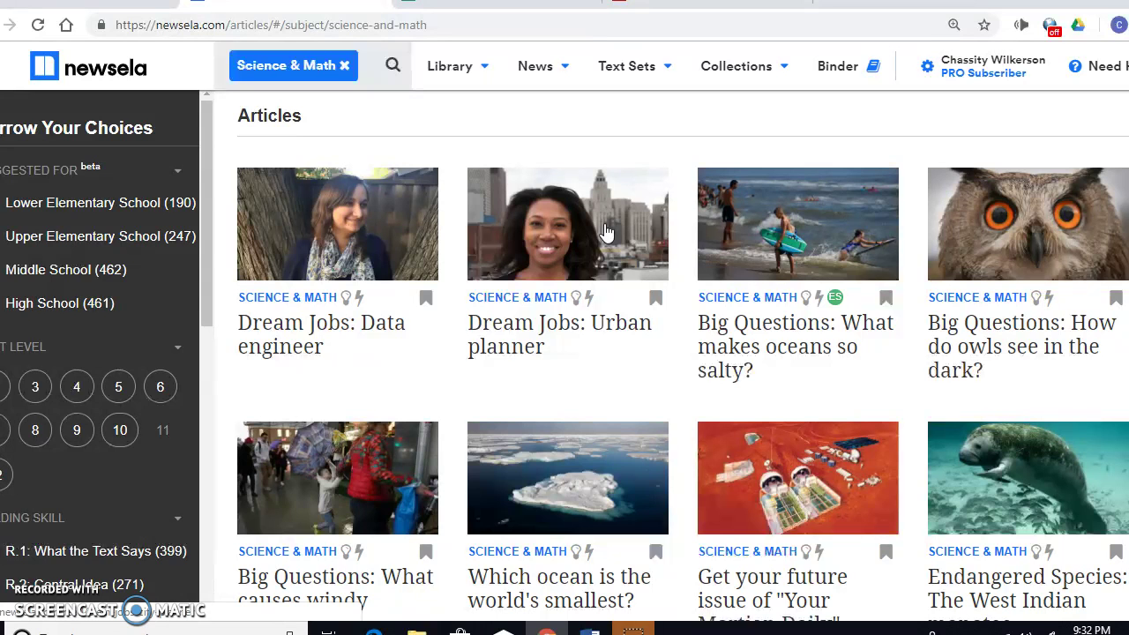
scroll(606, 231, "down", 1)
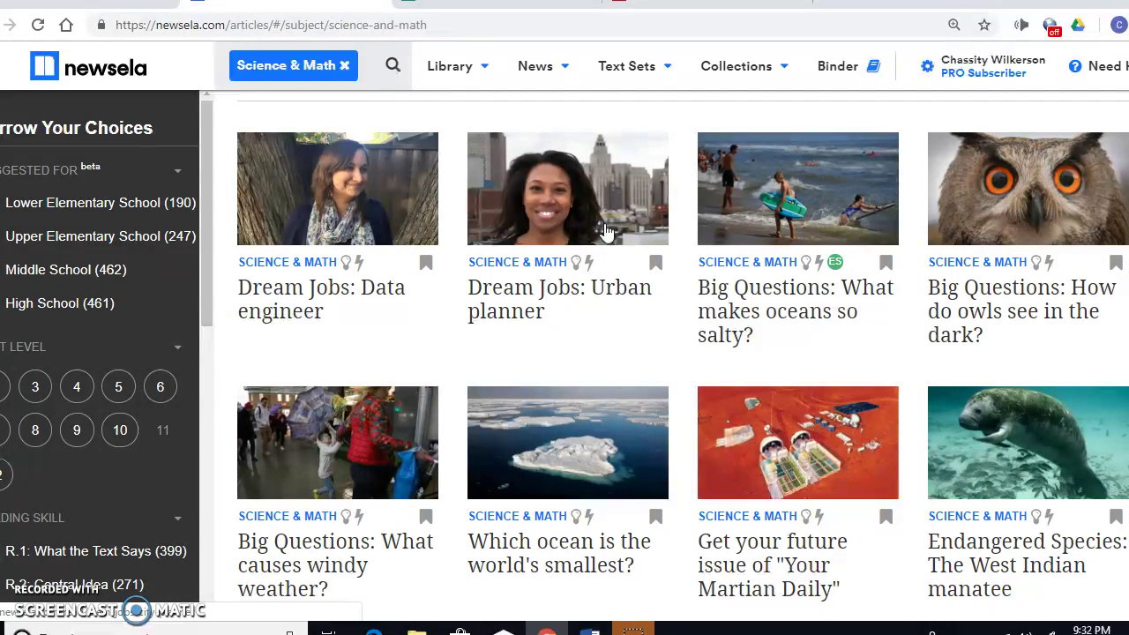
scroll(606, 231, "up", 3)
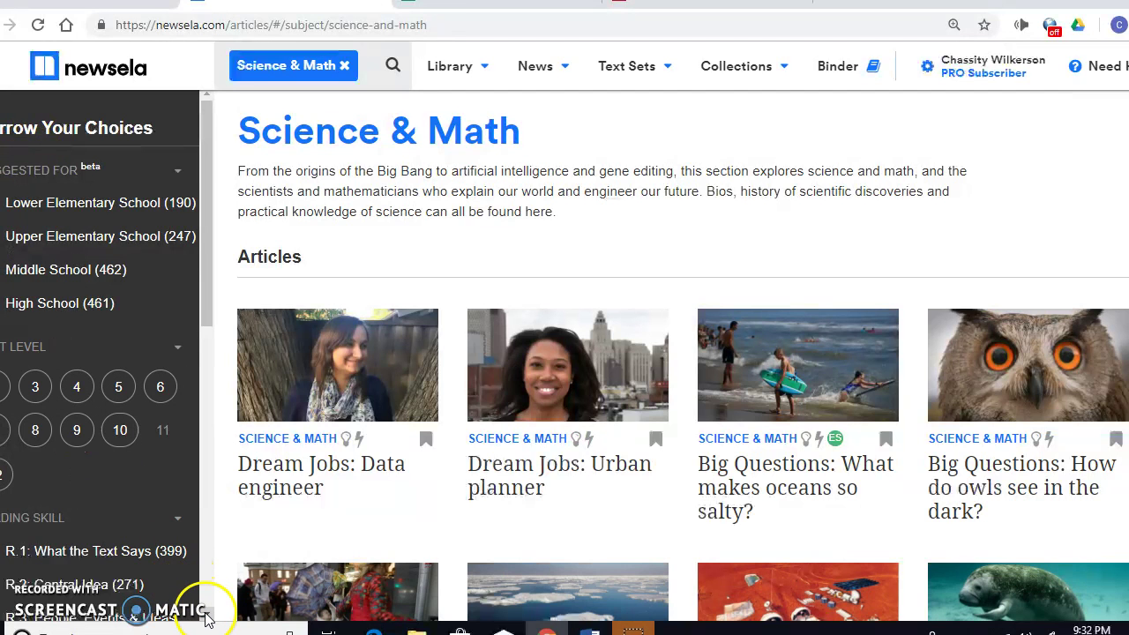
- Filter the Science & Math articles to the Spanish language and browse the filtered list
scroll(202, 605, "down", 3)
scroll(204, 617, "down", 5)
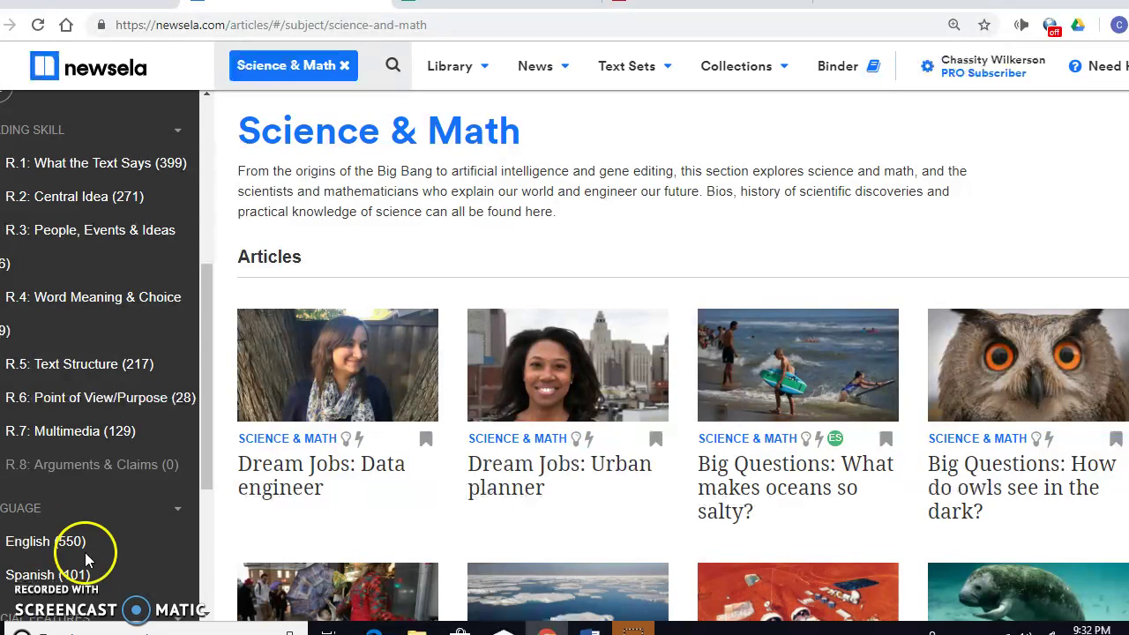
scroll(203, 620, "down", 2)
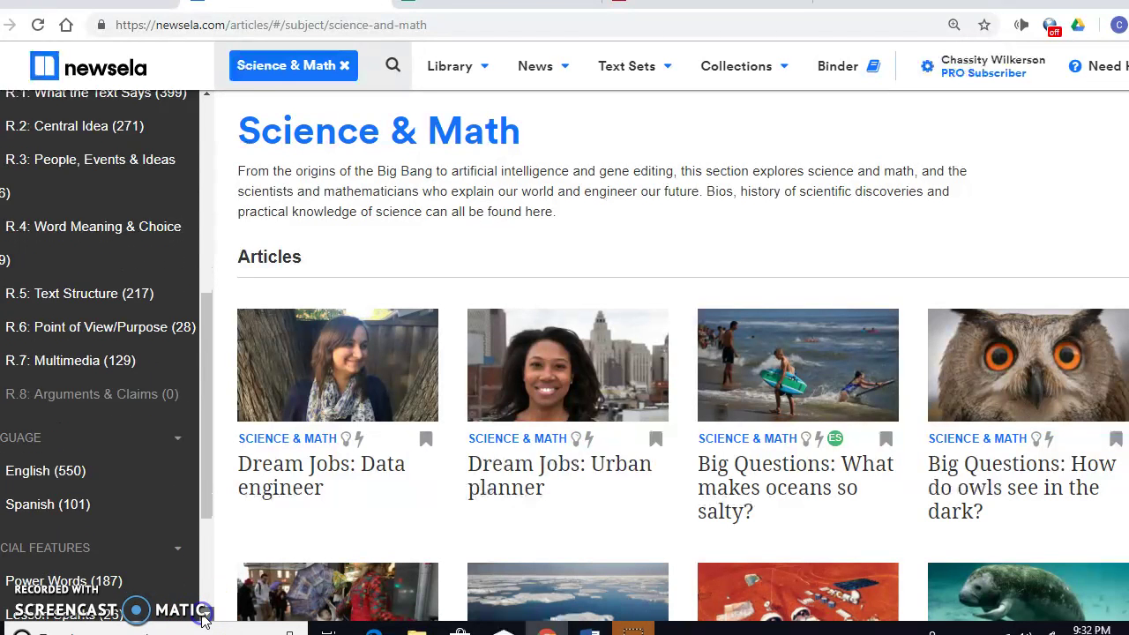
scroll(203, 620, "down", 1)
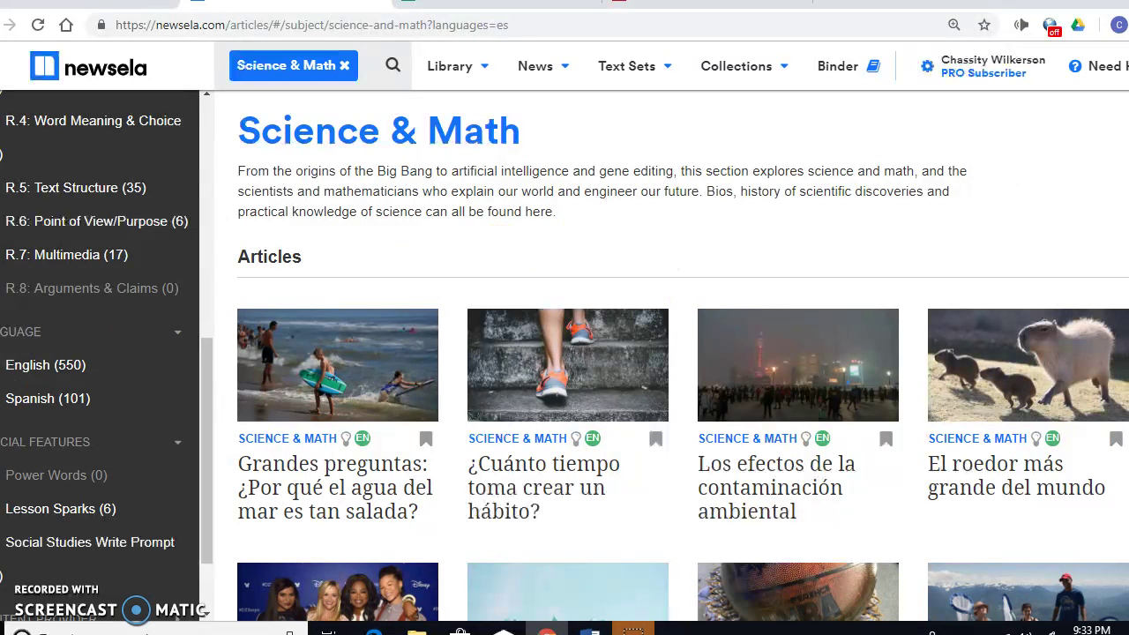
scroll(683, 355, "down", 1)
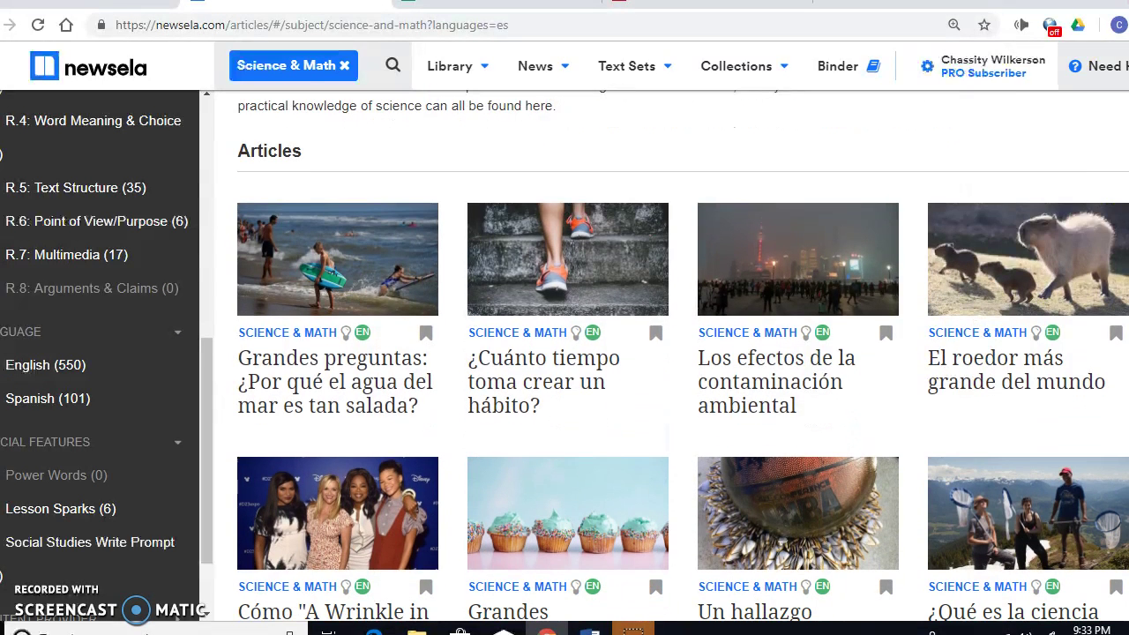
- Look through the open CNN tech article about Newsela's founder, from headline to interview, and return to the Newsela Science & Math articles
scroll(683, 355, "up", 1)
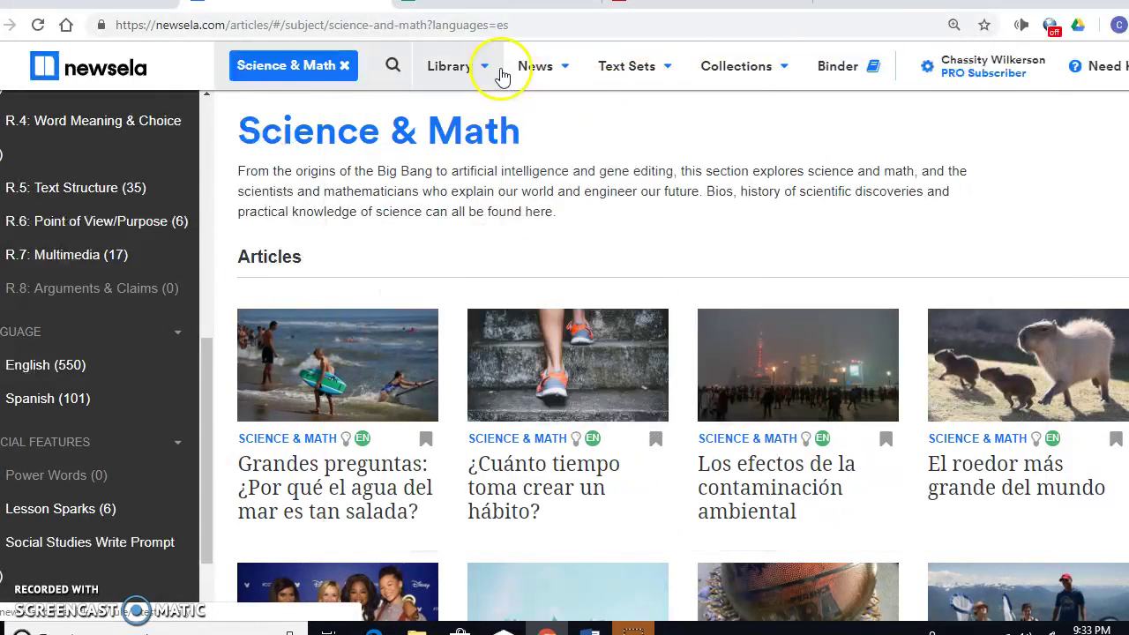
mouse_move(500, 77)
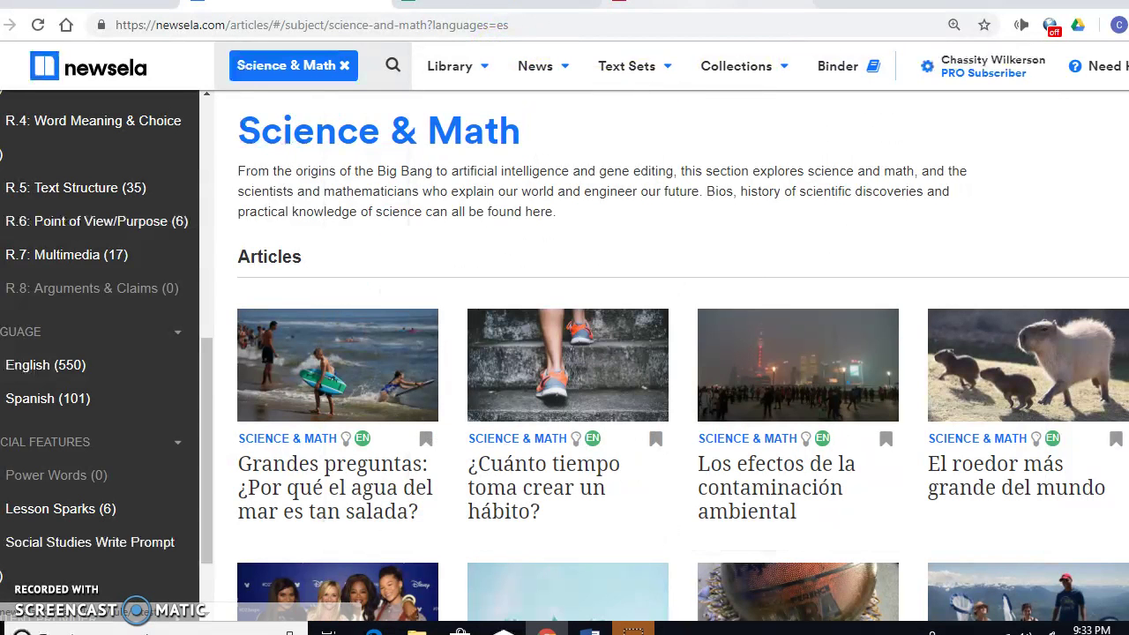
left_click(697, 5)
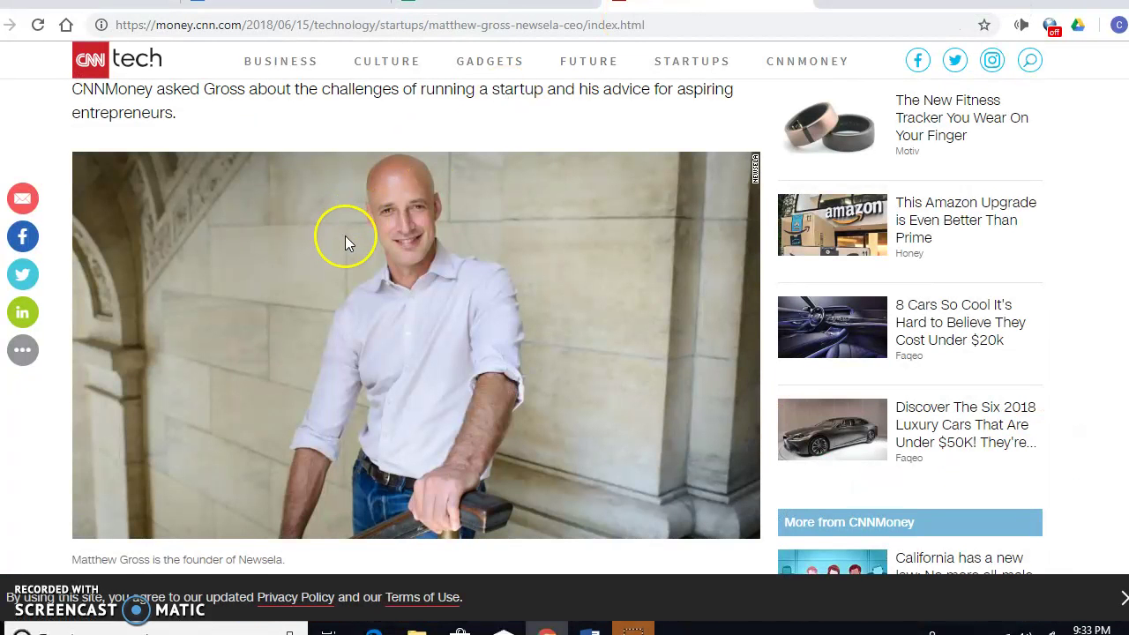
scroll(345, 236, "up", 3)
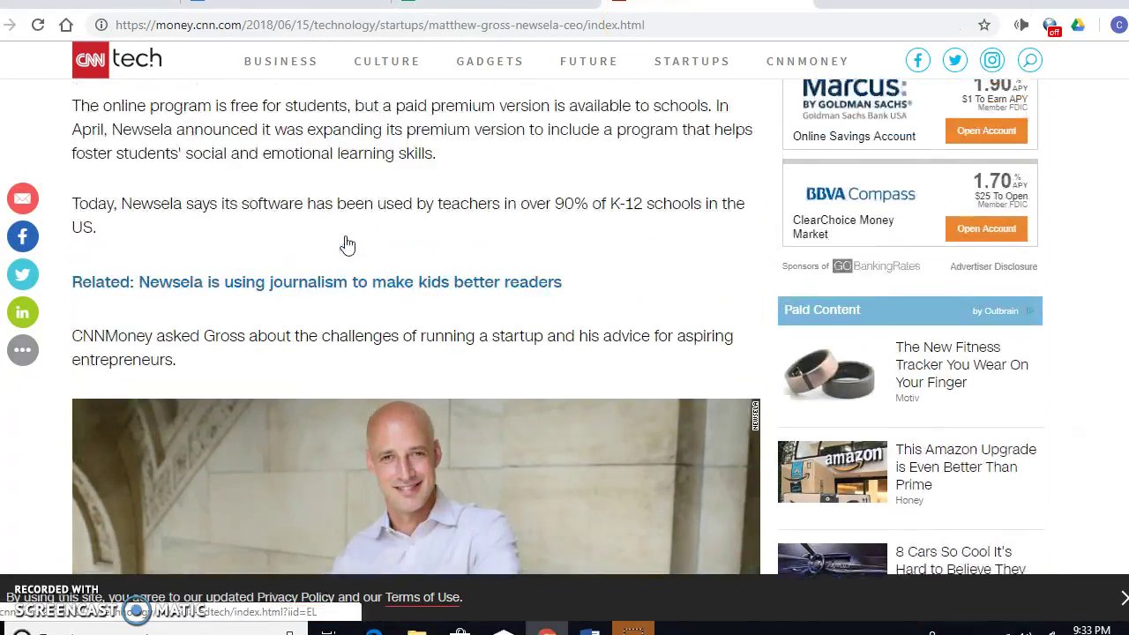
scroll(345, 235, "up", 10)
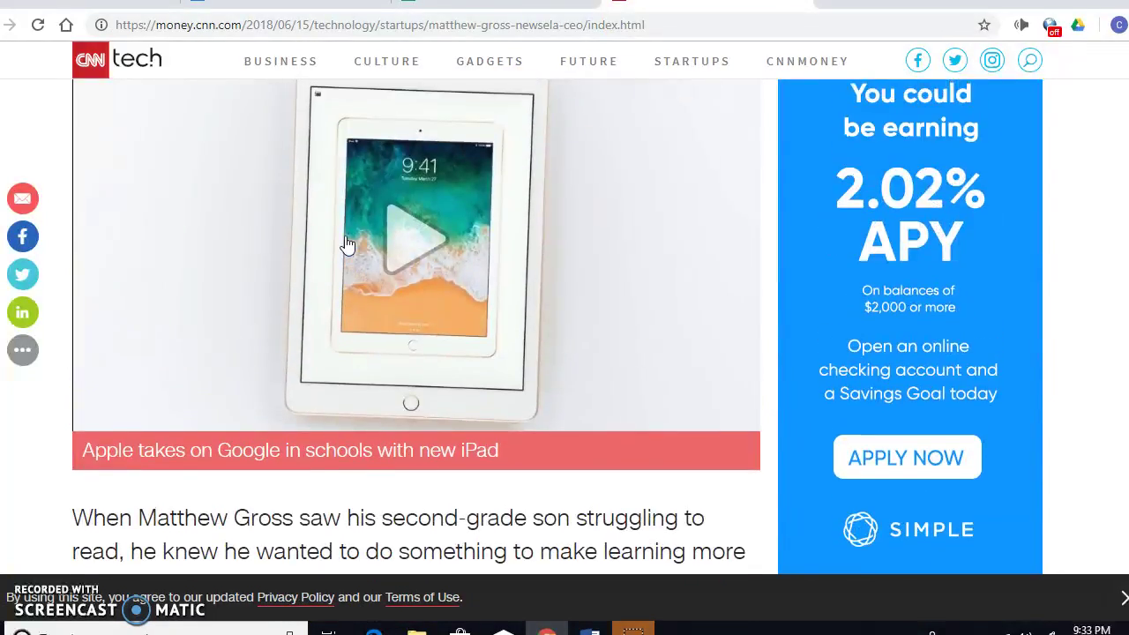
scroll(347, 244, "up", 1)
scroll(347, 244, "down", 5)
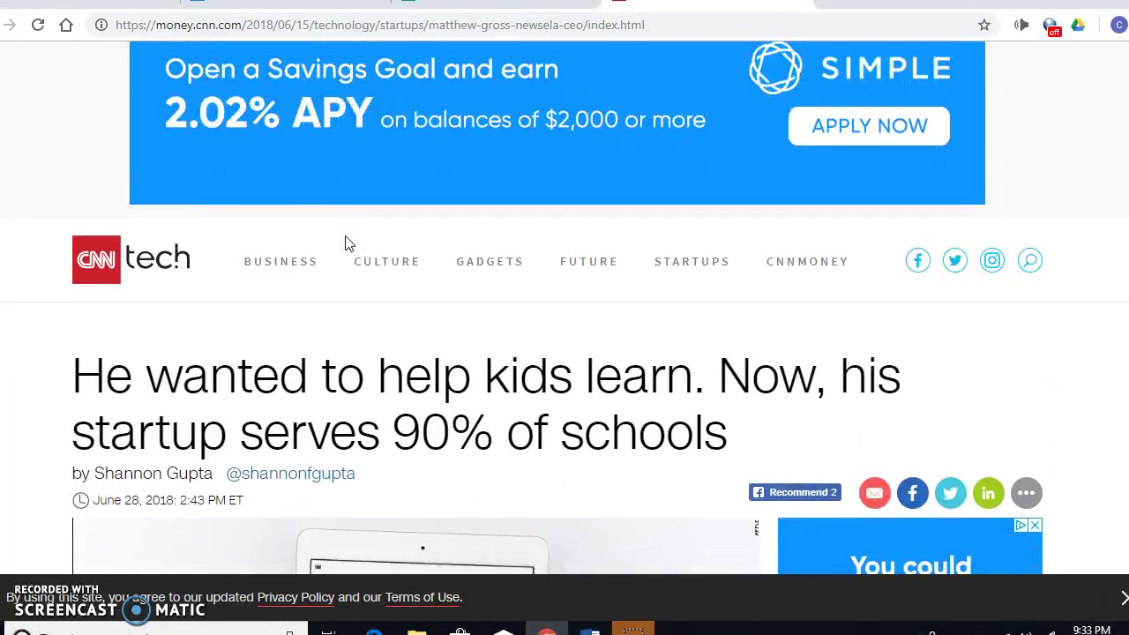
scroll(347, 245, "down", 14)
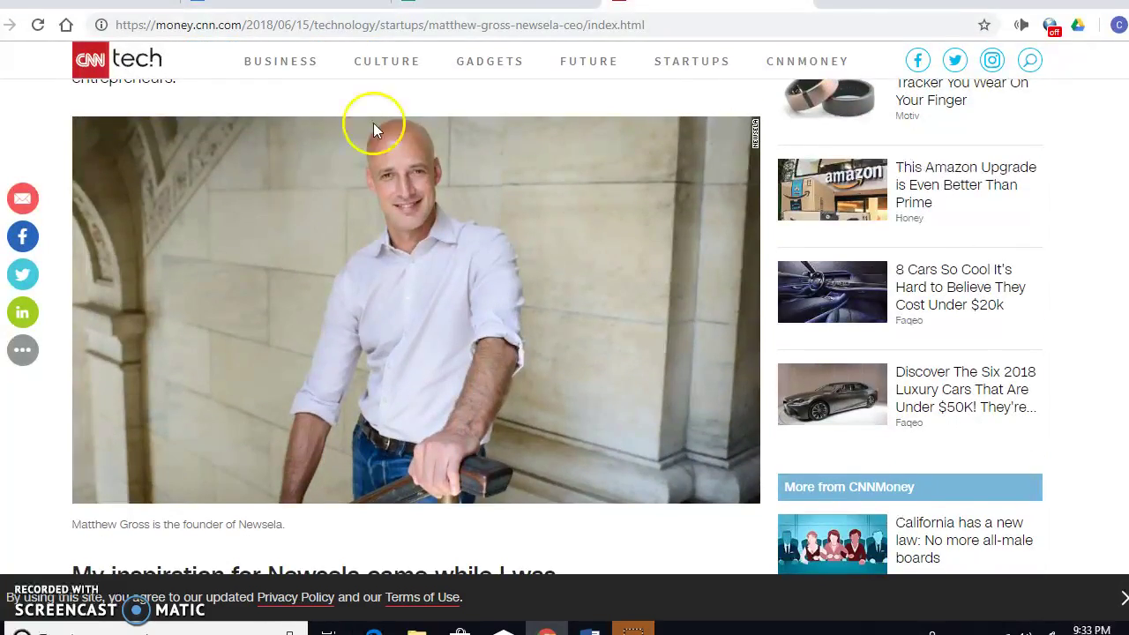
scroll(556, 326, "down", 1)
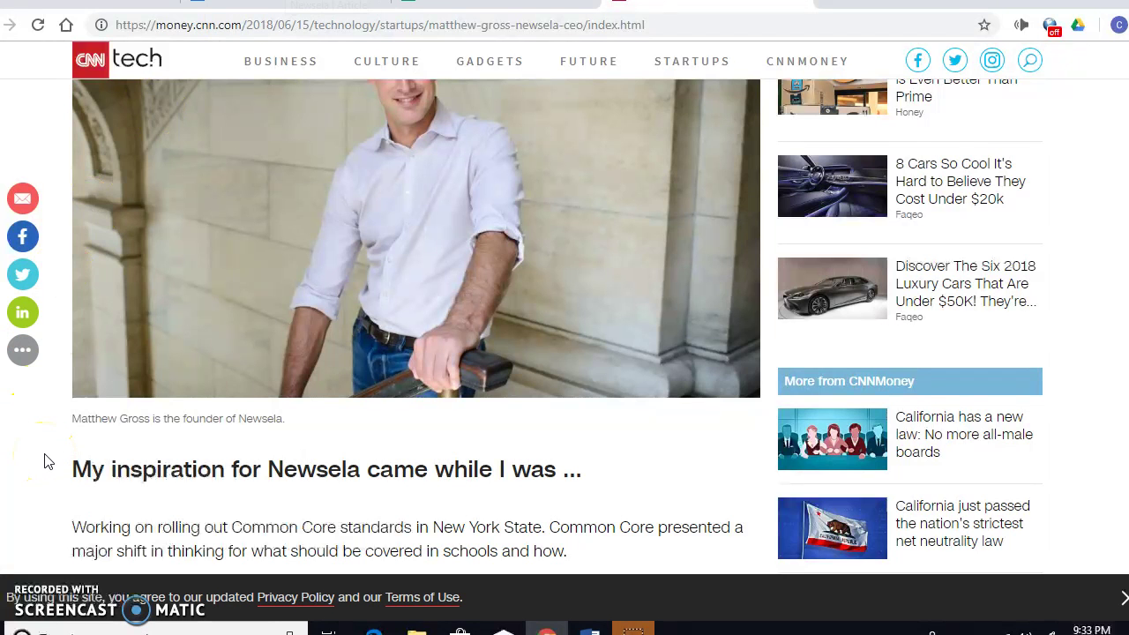
left_click(364, 2)
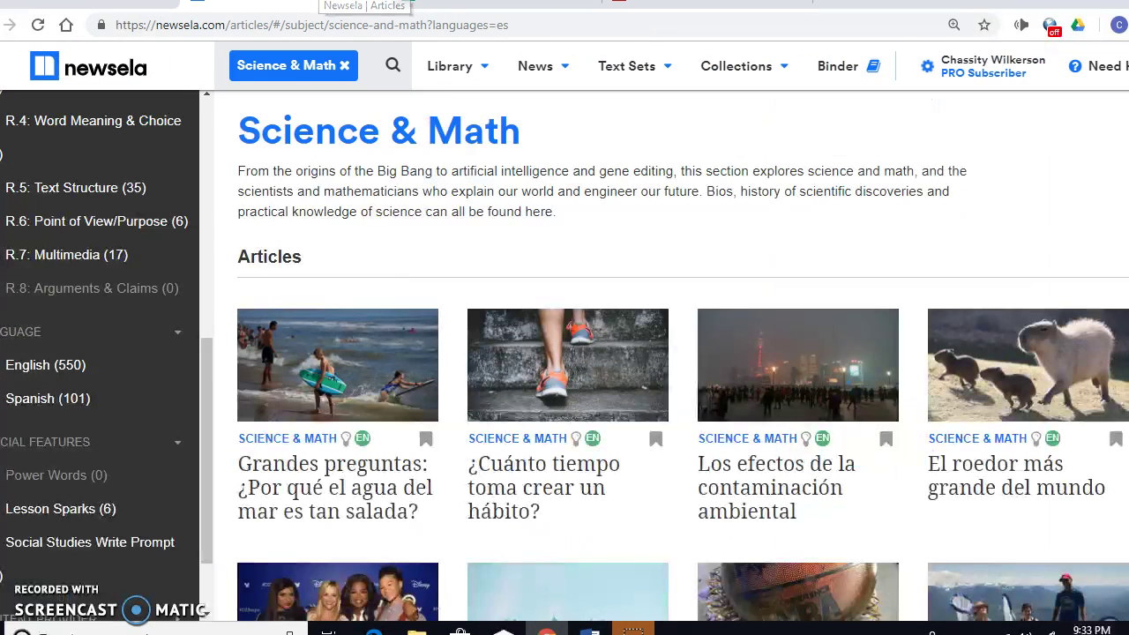